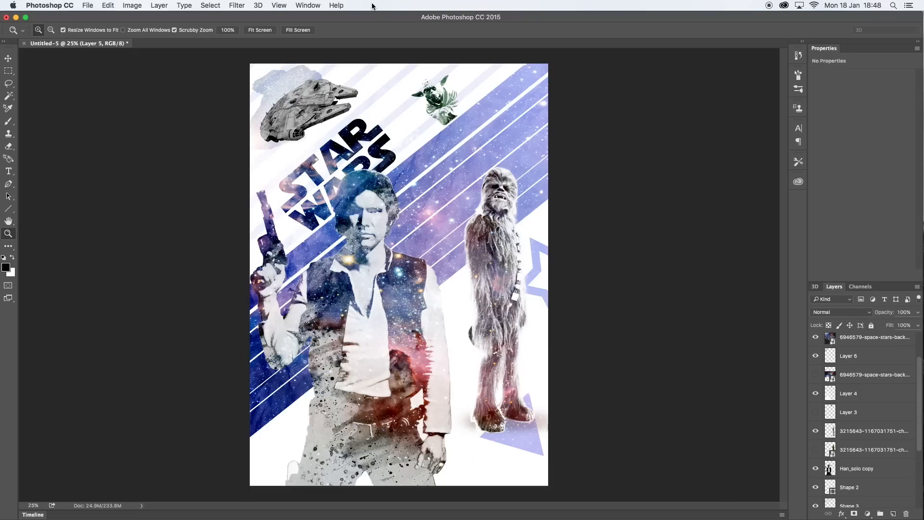
Hide the visible space-stars texture layer, Layer 6, Layer 4 and the black-and-white Chewbacca layer.
drag(374, 18, 369, 18)
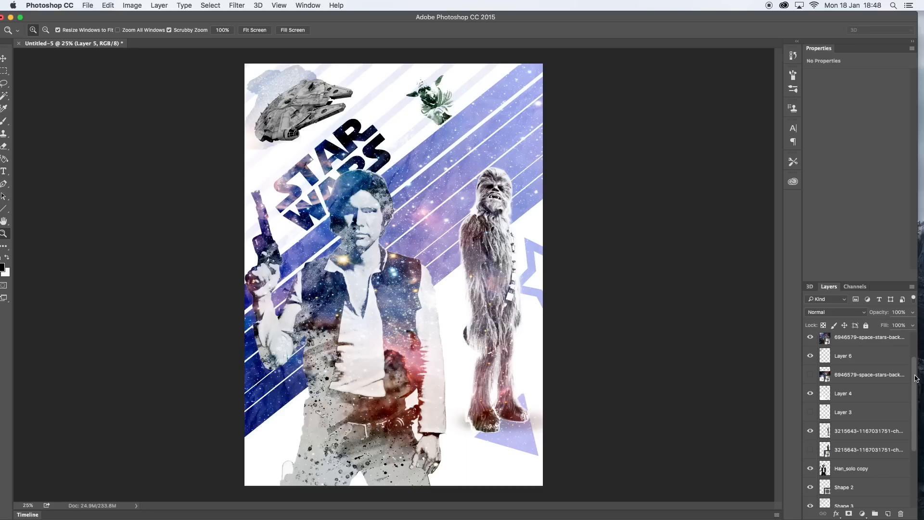
scroll(916, 378, down, 2)
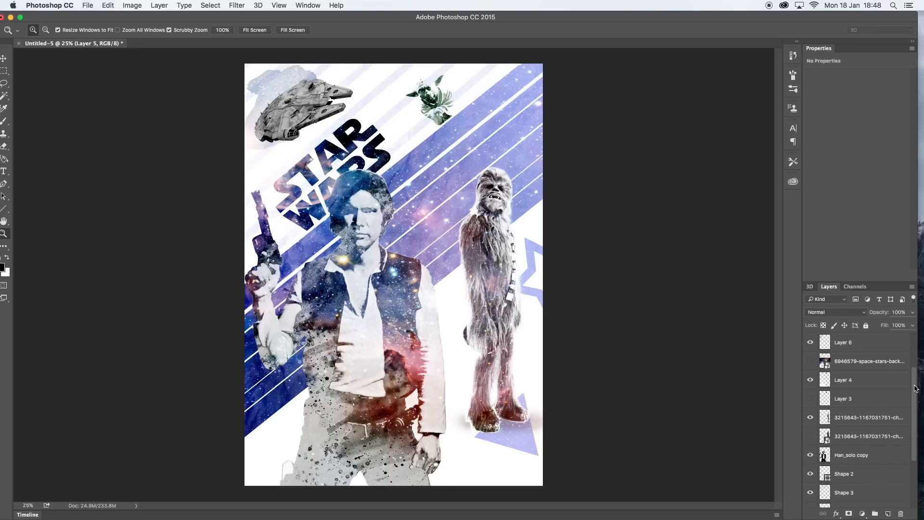
scroll(916, 389, down, 1)
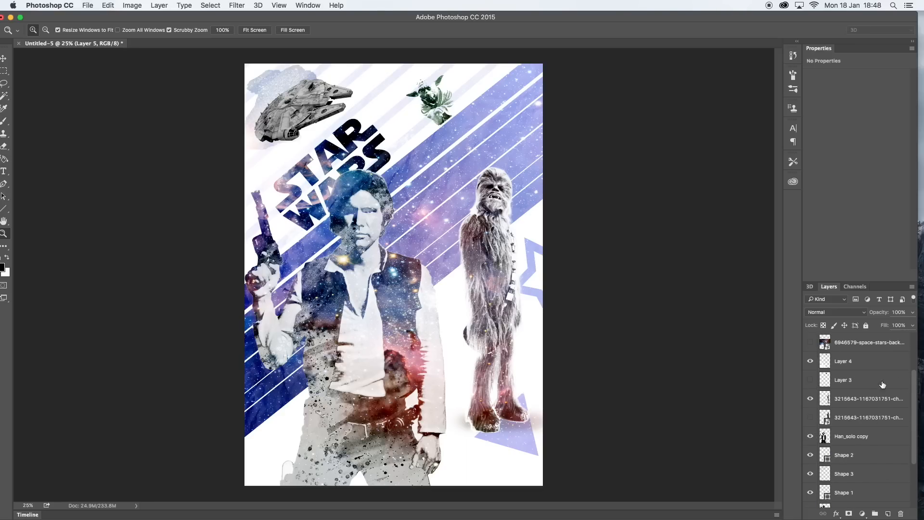
scroll(917, 391, up, 2)
click(811, 342)
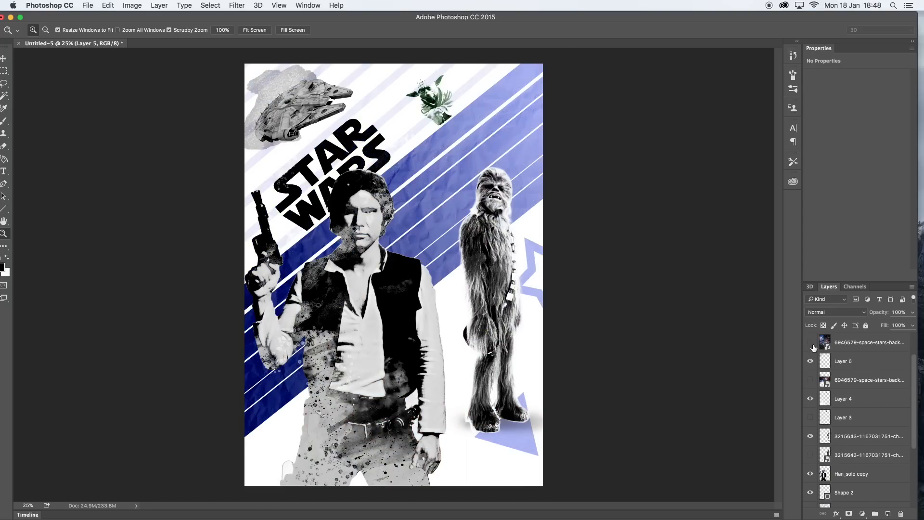
click(811, 362)
click(811, 399)
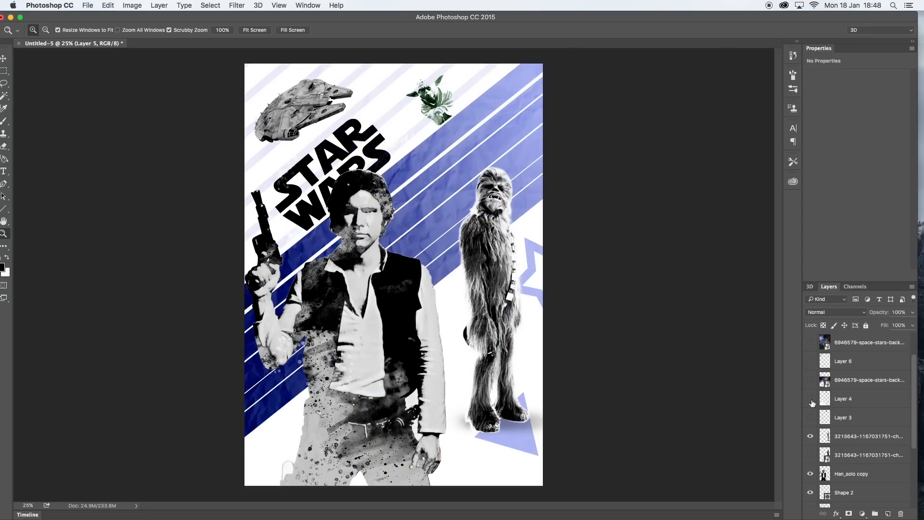
click(812, 436)
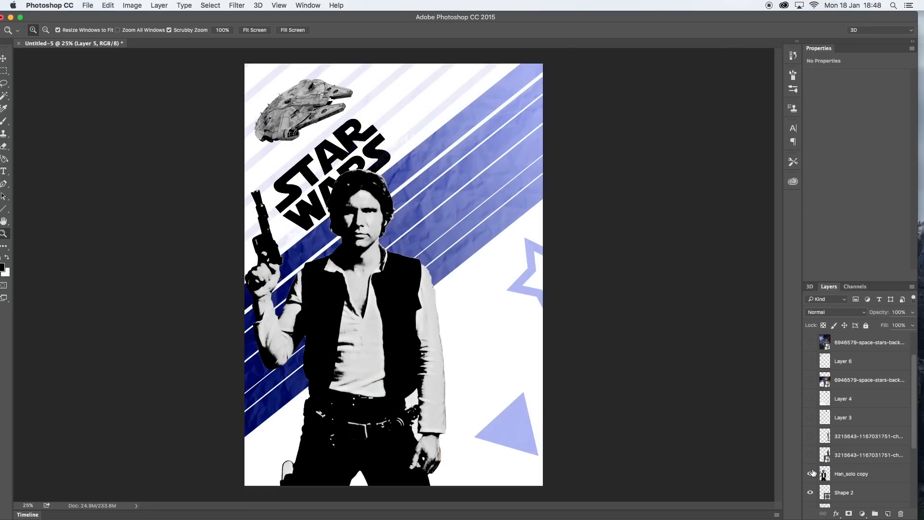
Hide the Shape 2, Shape 3, Shape 1, Text and Layer 2 layers.
scroll(917, 407, down, 2)
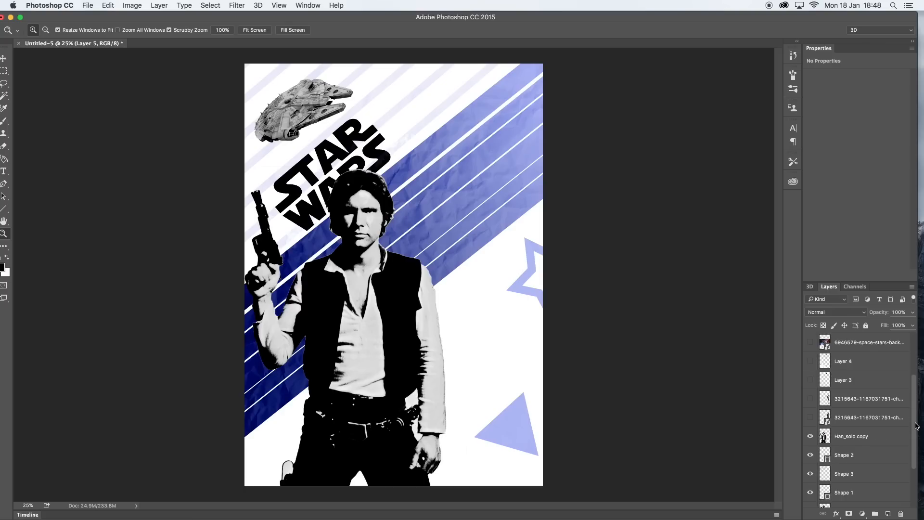
click(810, 455)
click(810, 474)
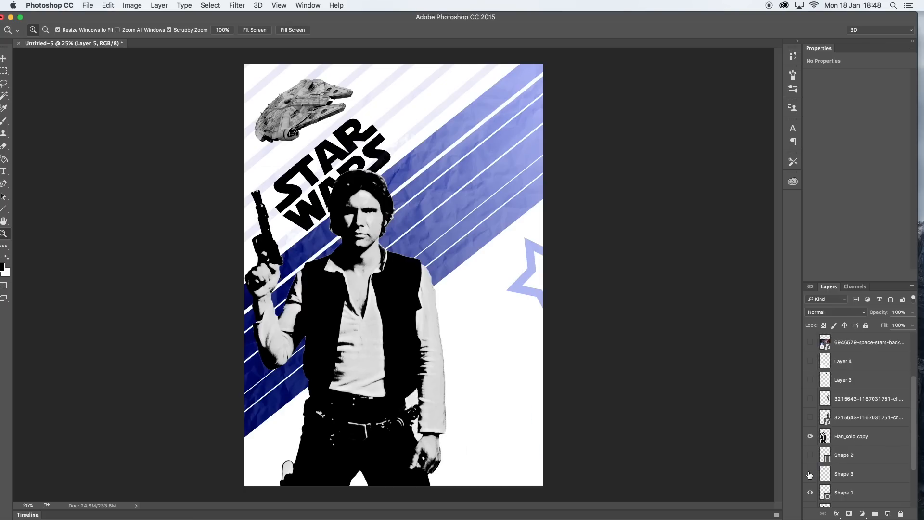
click(812, 492)
scroll(917, 424, down, 2)
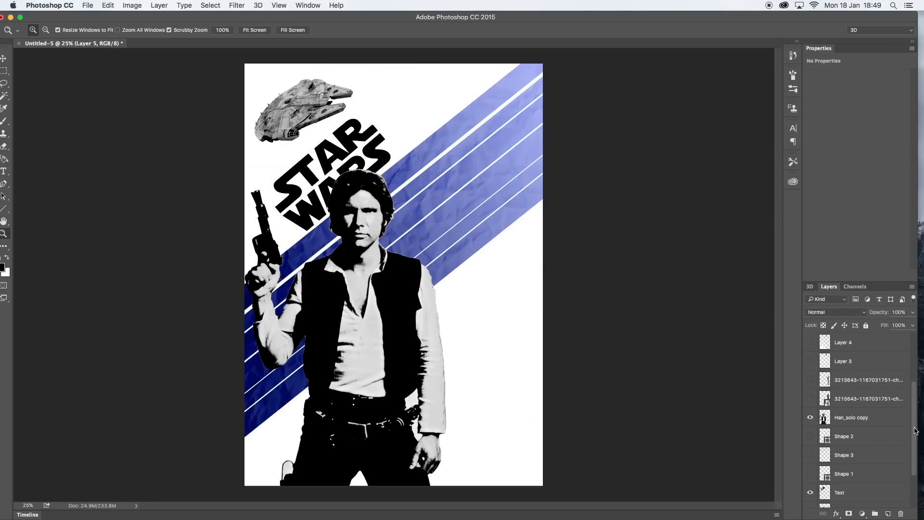
click(810, 473)
scroll(916, 442, down, 2)
click(810, 480)
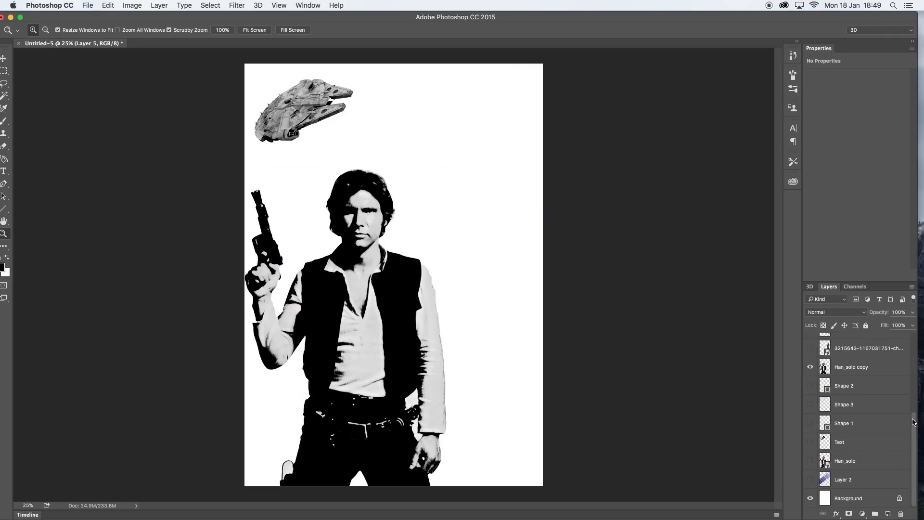
Hide the Han_solo copy layer and show the original colour Chewbacca and Han_solo layers.
scroll(915, 415, up, 1)
click(811, 342)
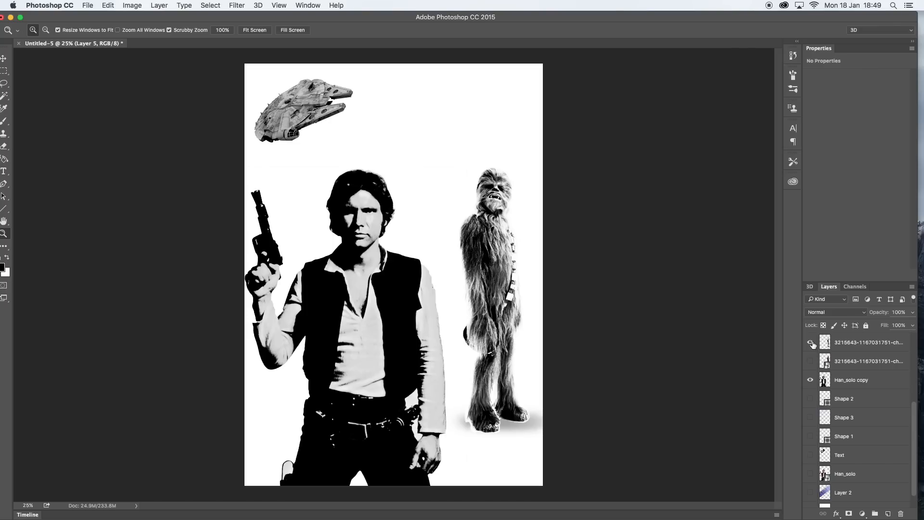
click(812, 343)
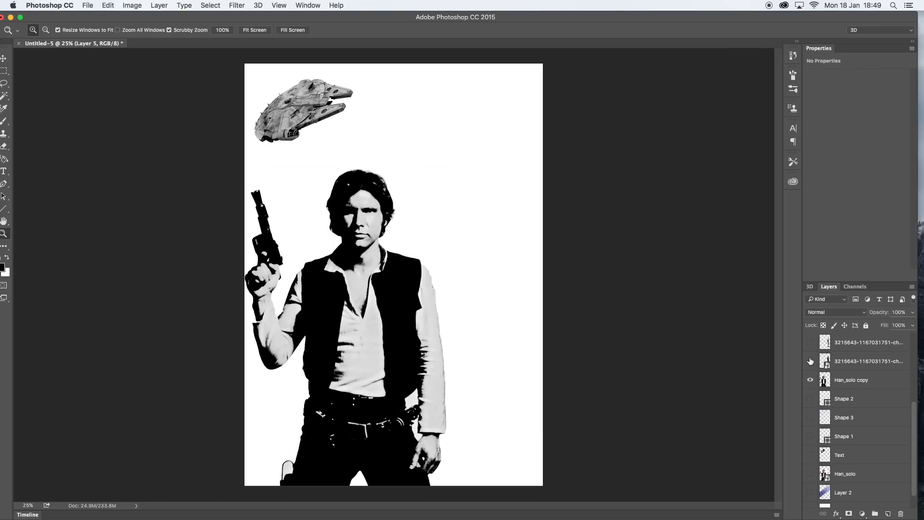
click(810, 361)
click(810, 379)
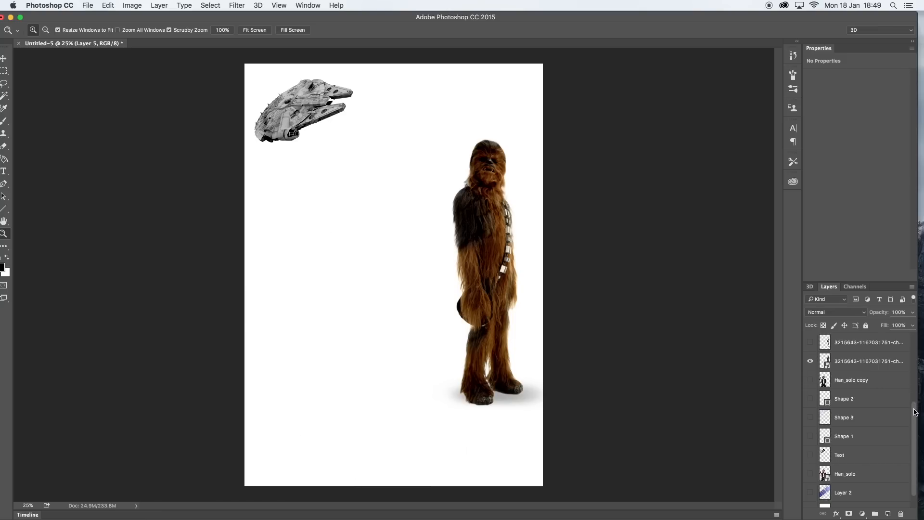
scroll(916, 392, up, 2)
scroll(918, 388, up, 5)
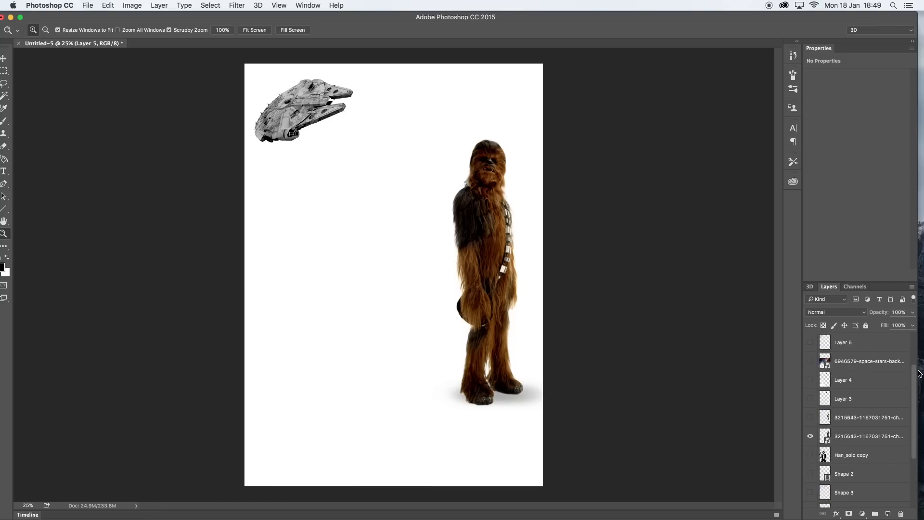
scroll(919, 355, down, 6)
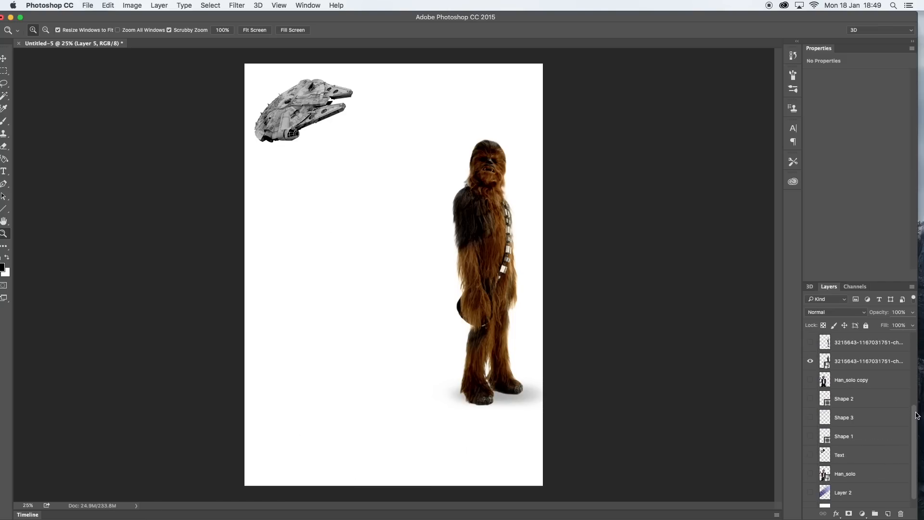
click(811, 473)
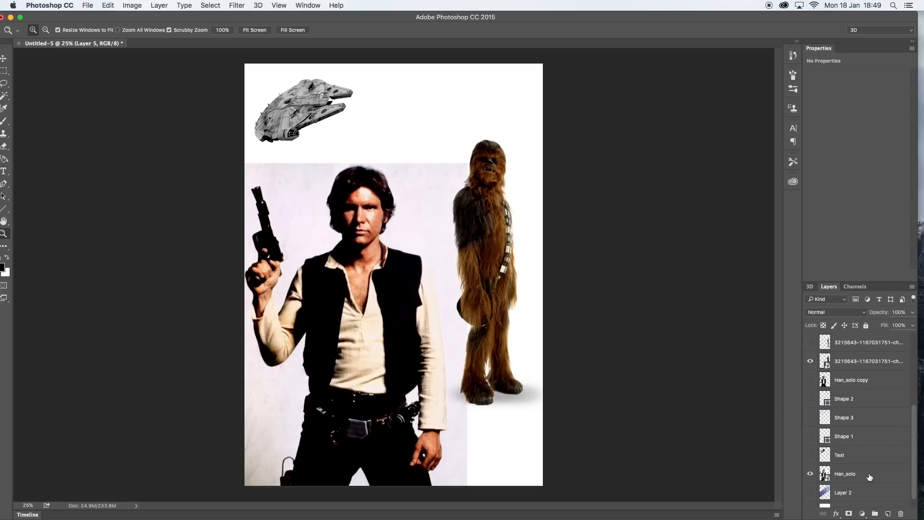
Rename the colour Chewbacca layer to "chebacca", keeping the Han_solo layer's name.
click(850, 474)
double_click(848, 474)
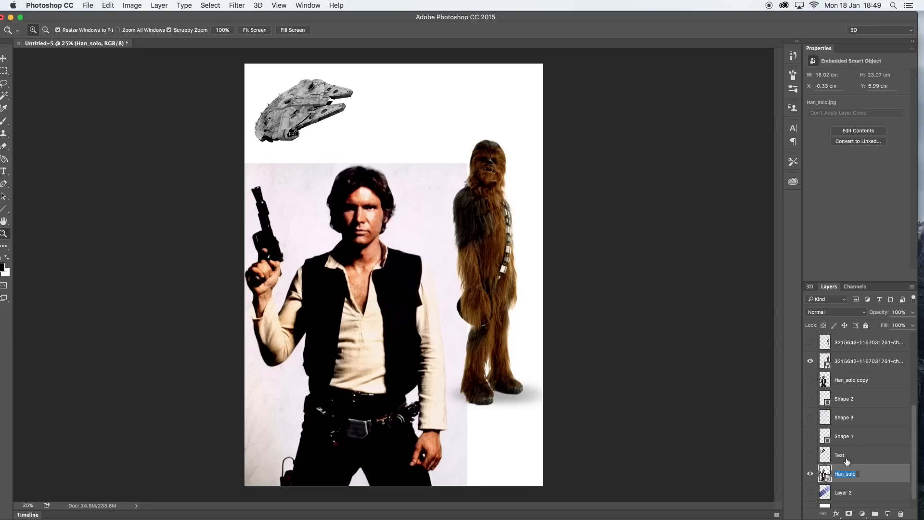
key(Return)
double_click(853, 361)
text(che)
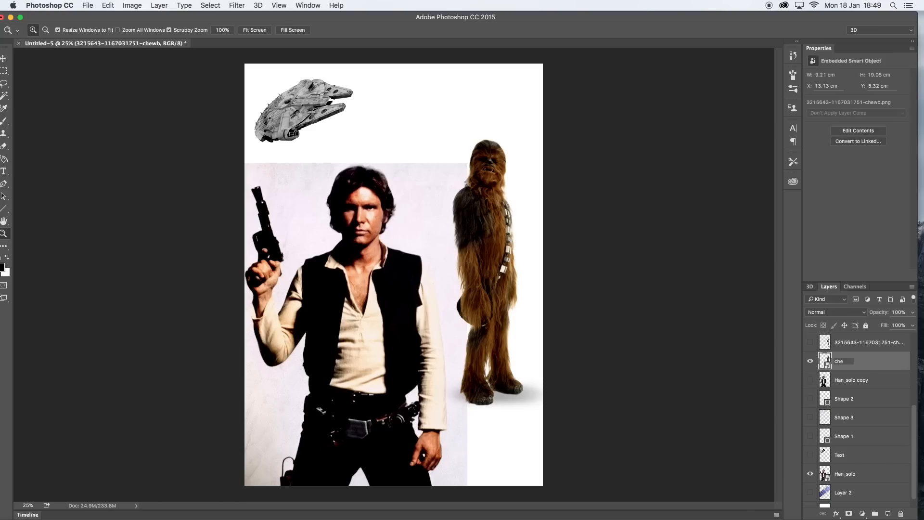
text(bacca)
key(Return)
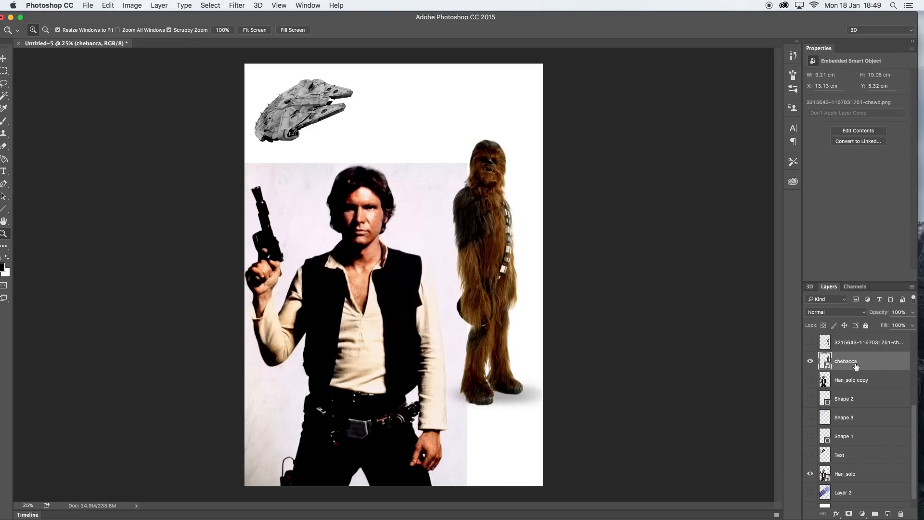
Compare the edited Han_solo copy with the original photo by toggling its visibility and that of the chebacca layer.
click(810, 380)
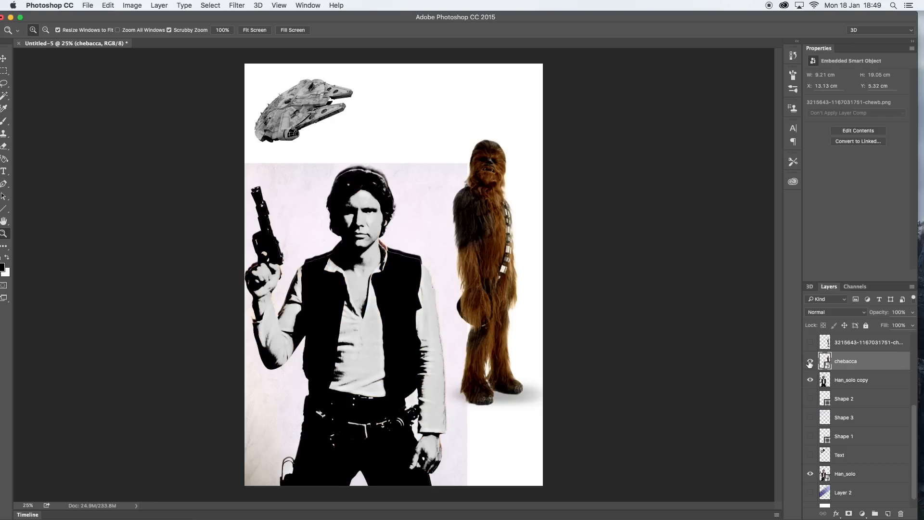
click(810, 361)
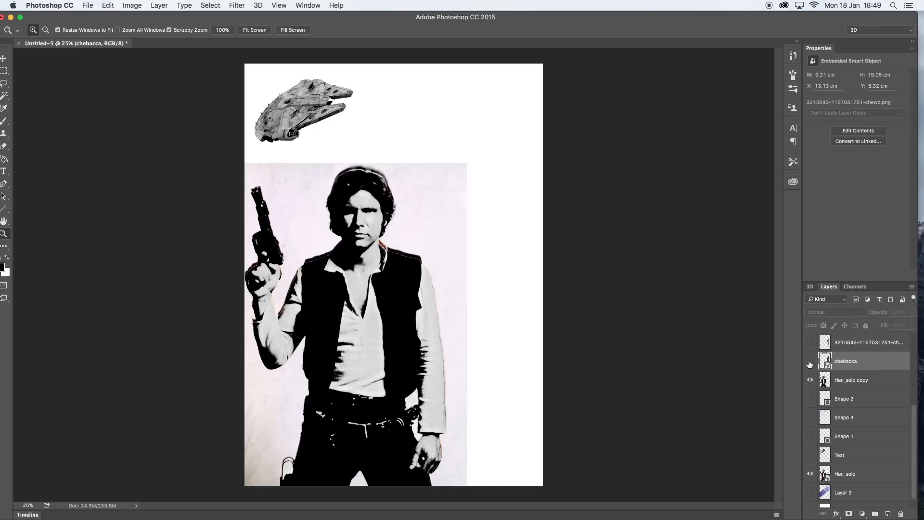
click(811, 361)
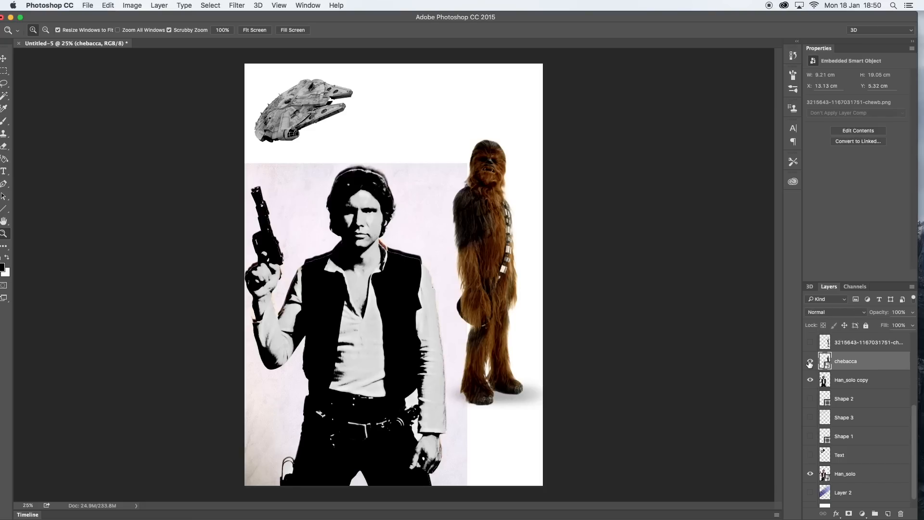
click(811, 381)
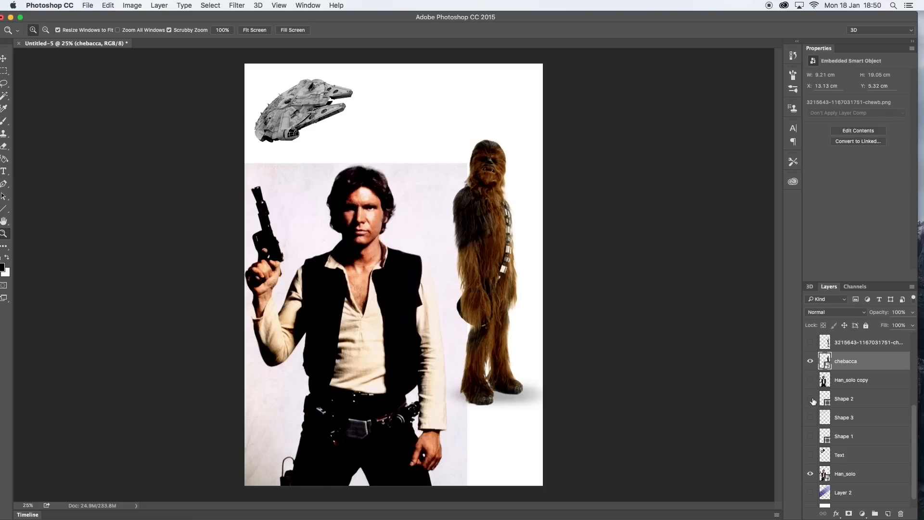
Rasterize the Han_solo smart object layer.
click(857, 474)
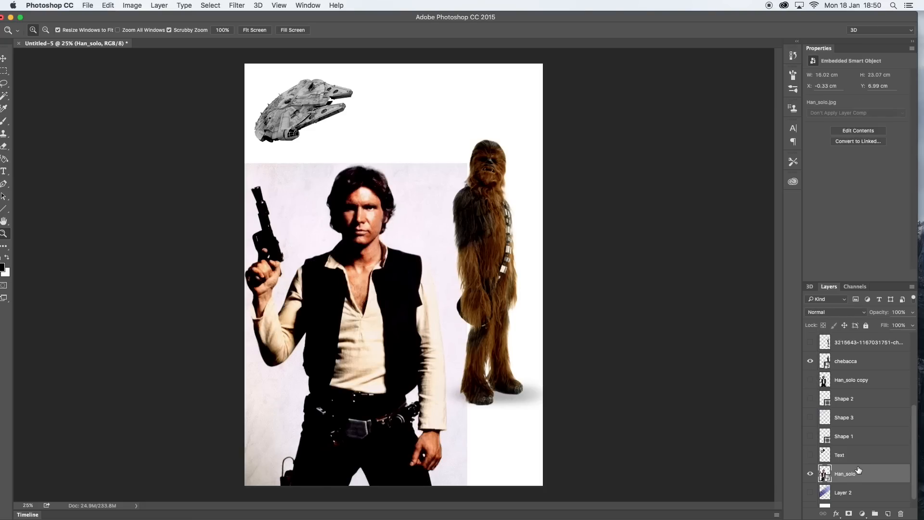
mouse_move(329, 15)
mouse_down()
mouse_move(566, 14)
mouse_move(324, 3)
mouse_up()
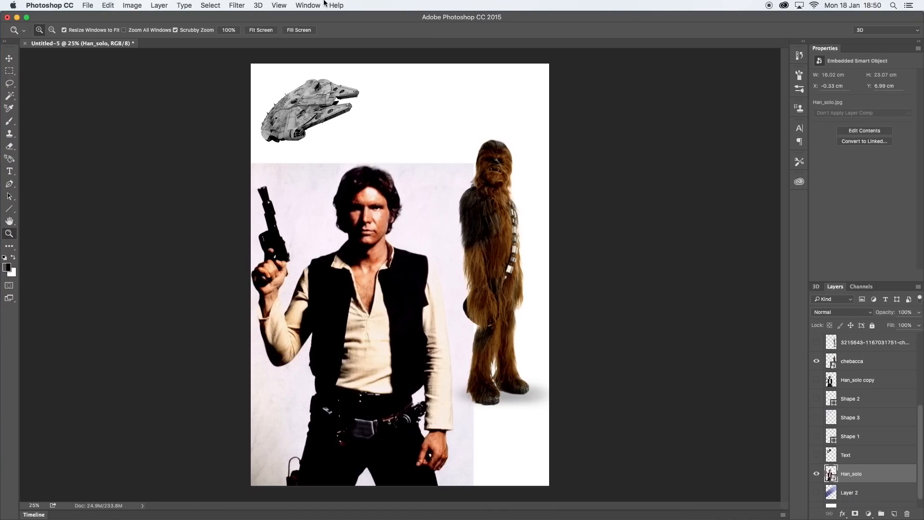
click(86, 5)
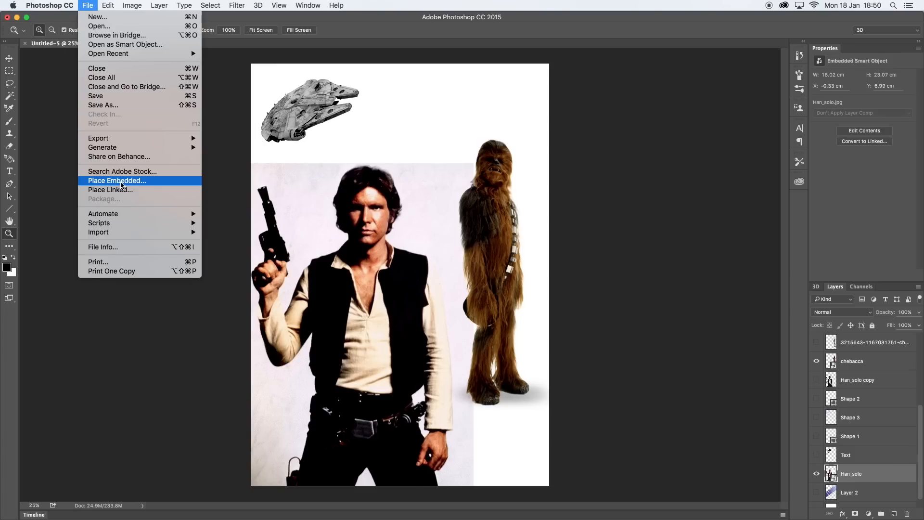
click(196, 17)
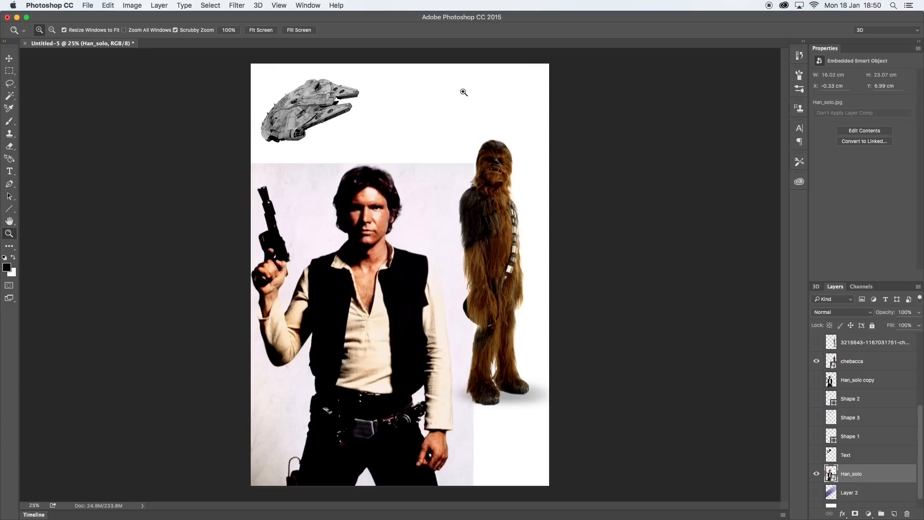
click(132, 6)
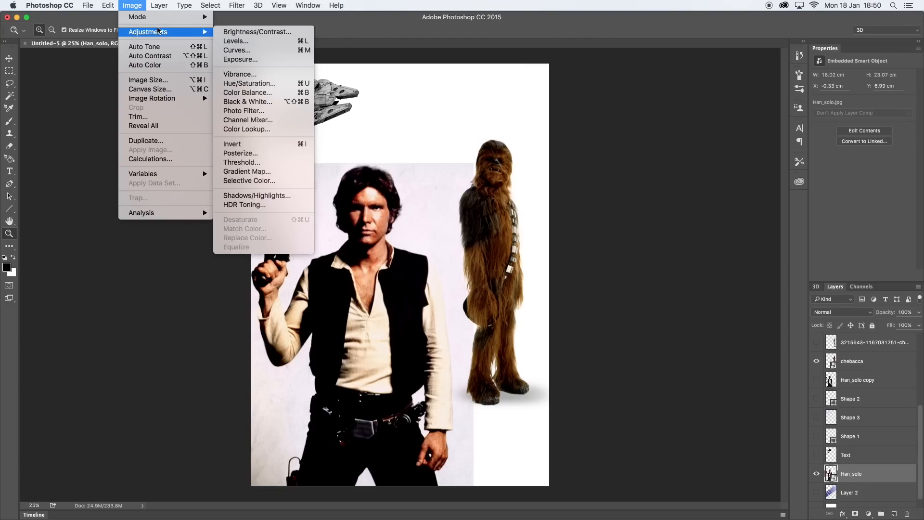
mouse_move(165, 32)
mouse_move(244, 3)
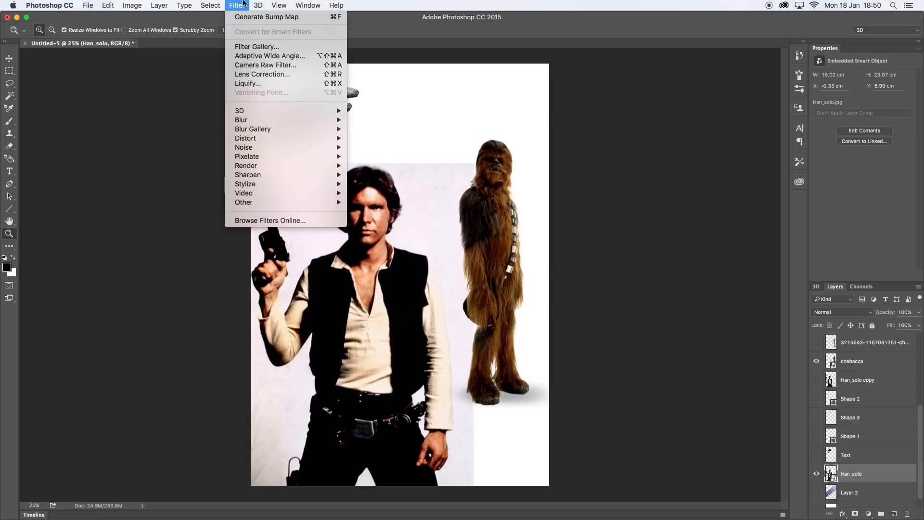
mouse_move(169, 4)
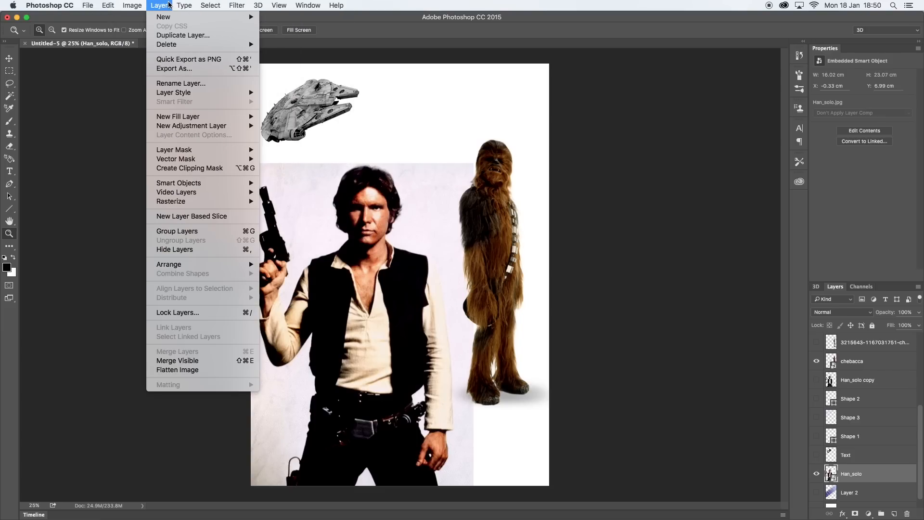
mouse_move(206, 202)
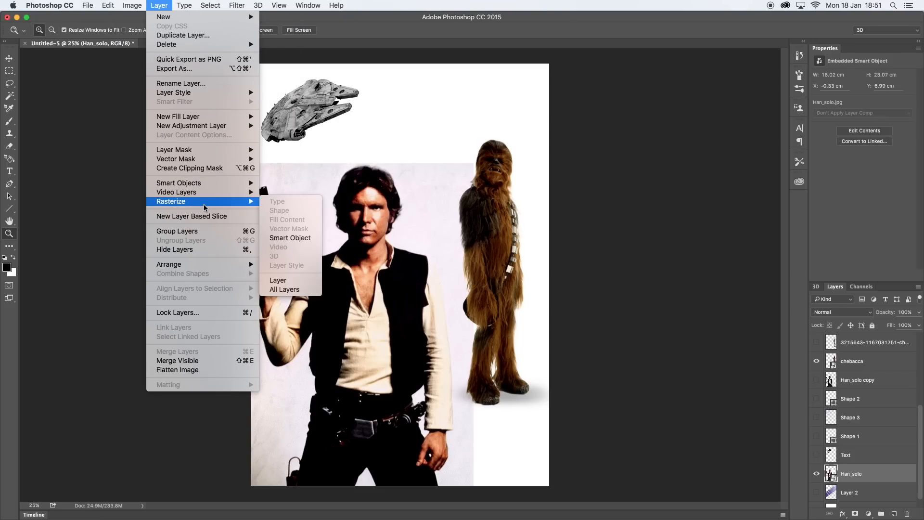
click(277, 239)
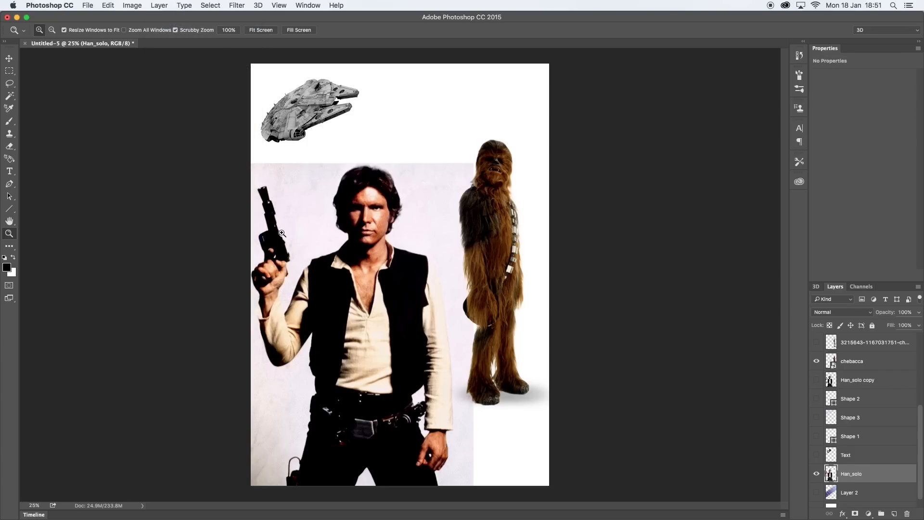
Desaturate the Han_solo layer to turn the photo black and white.
click(162, 6)
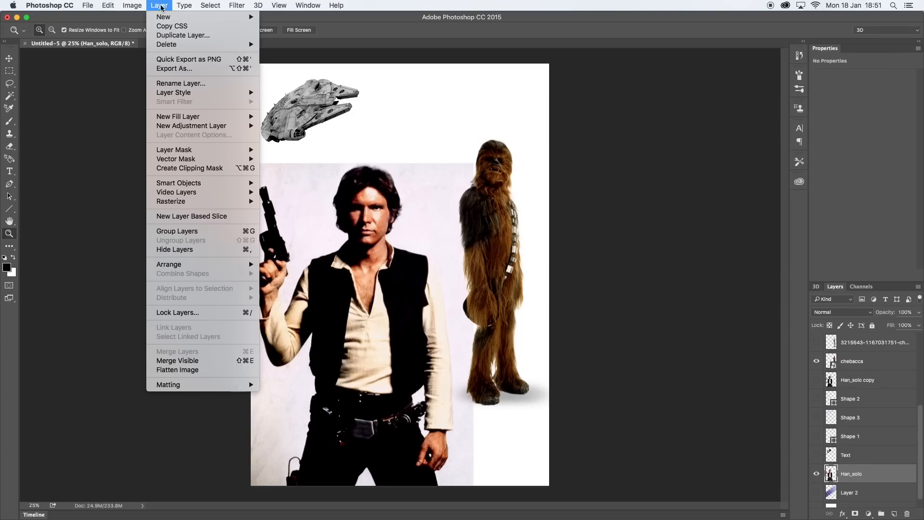
mouse_move(215, 202)
mouse_move(137, 4)
mouse_move(141, 32)
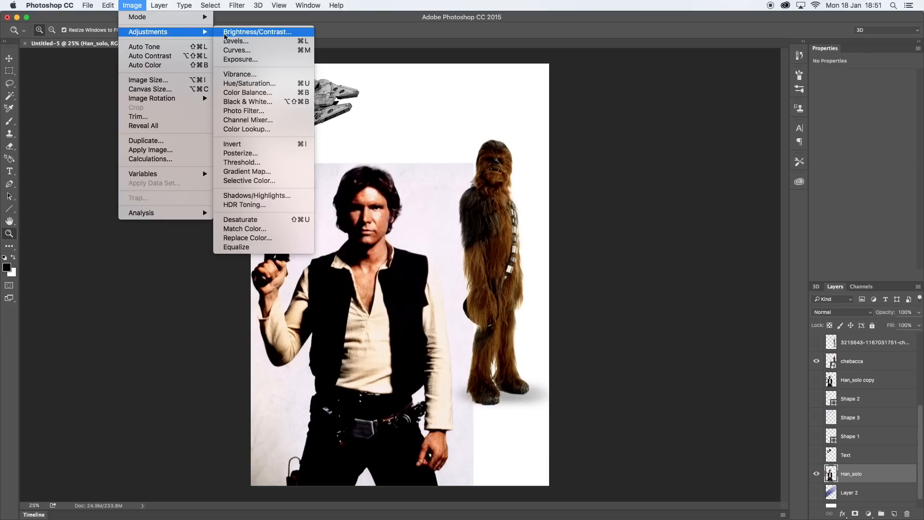
click(268, 220)
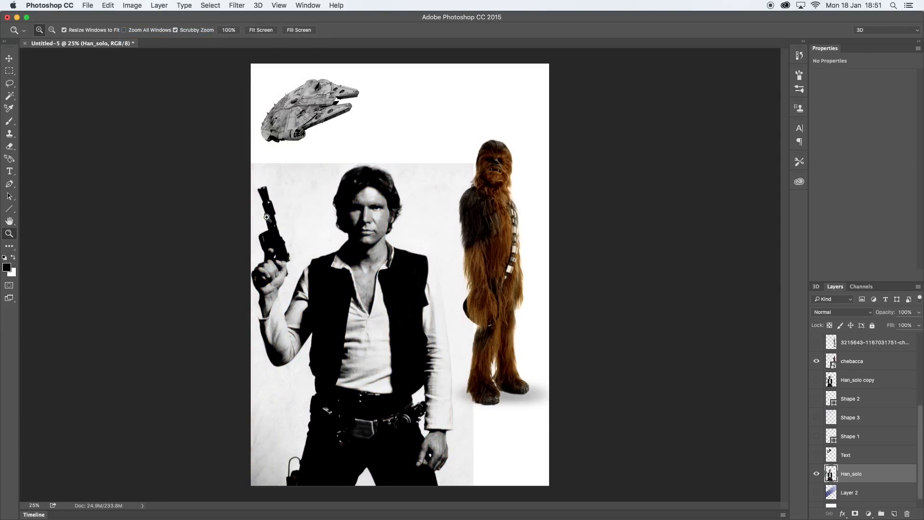
Rasterize the chebacca smart object layer and desaturate it to turn the colour photo black and white.
click(134, 5)
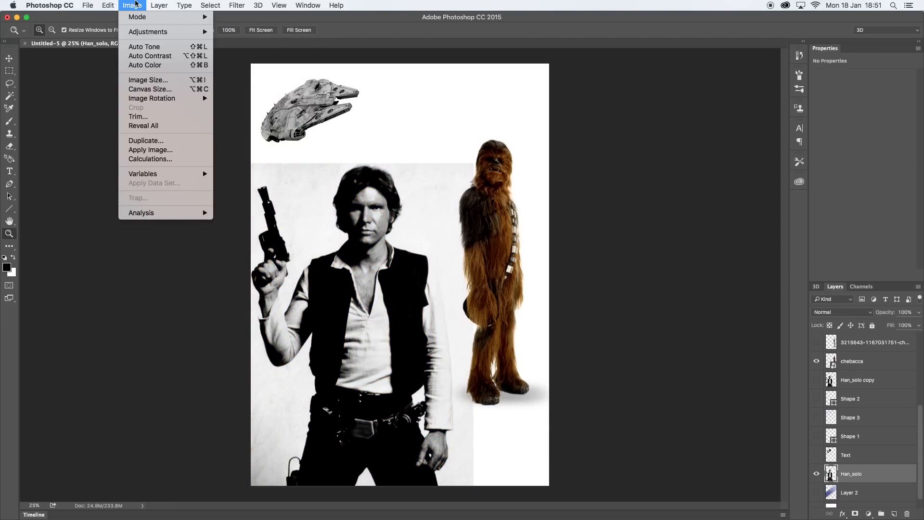
click(133, 10)
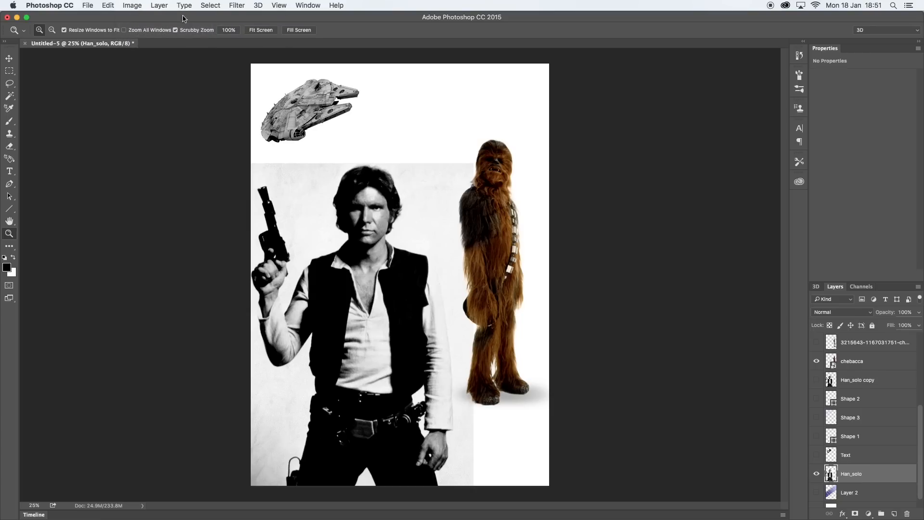
click(870, 362)
click(131, 6)
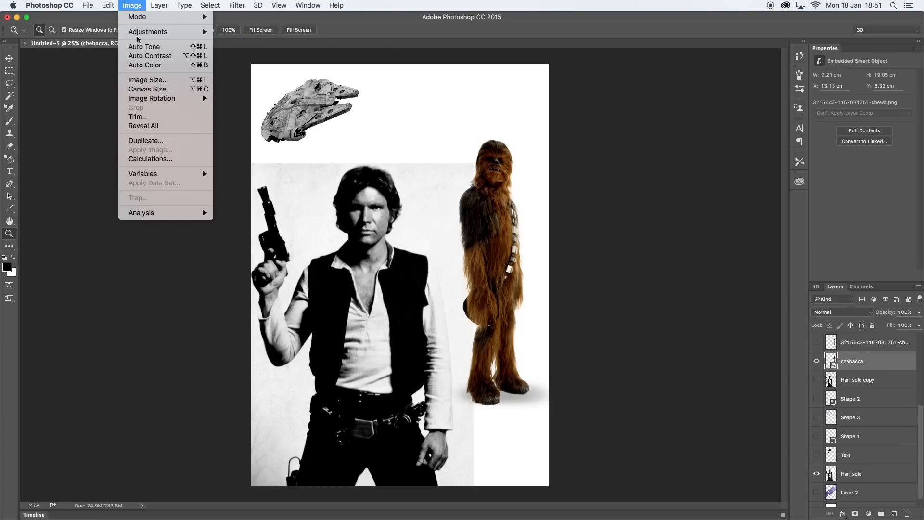
mouse_move(159, 32)
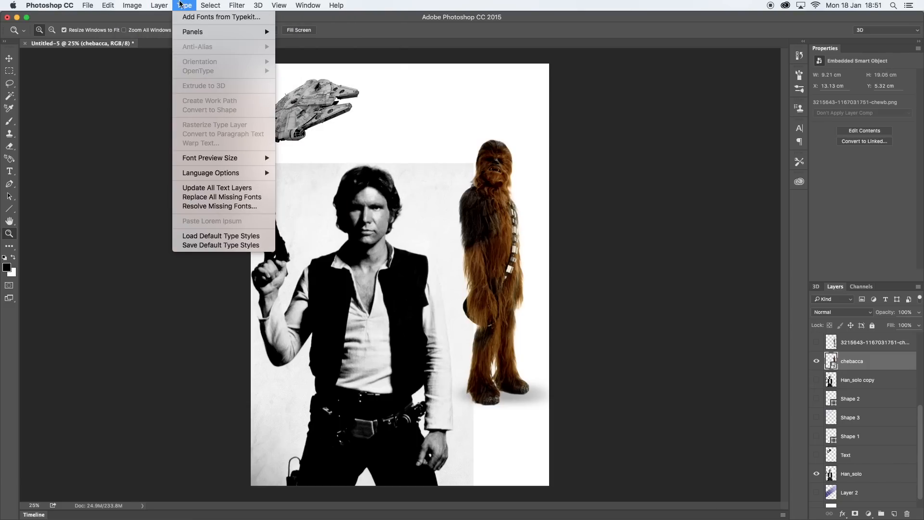
mouse_move(159, 6)
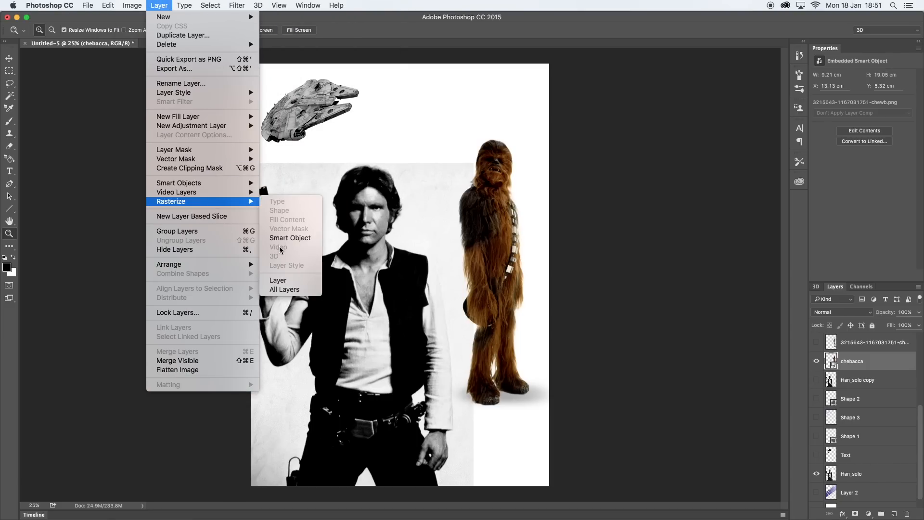
click(285, 238)
click(135, 5)
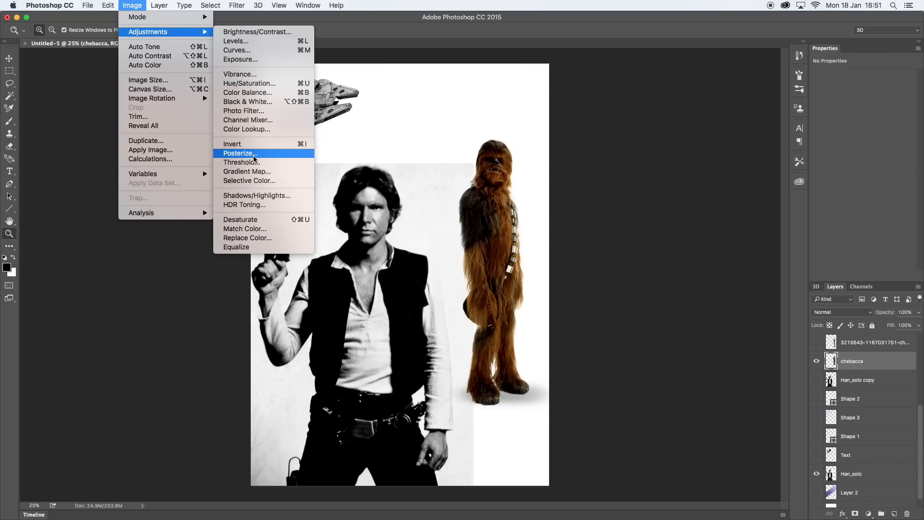
click(250, 220)
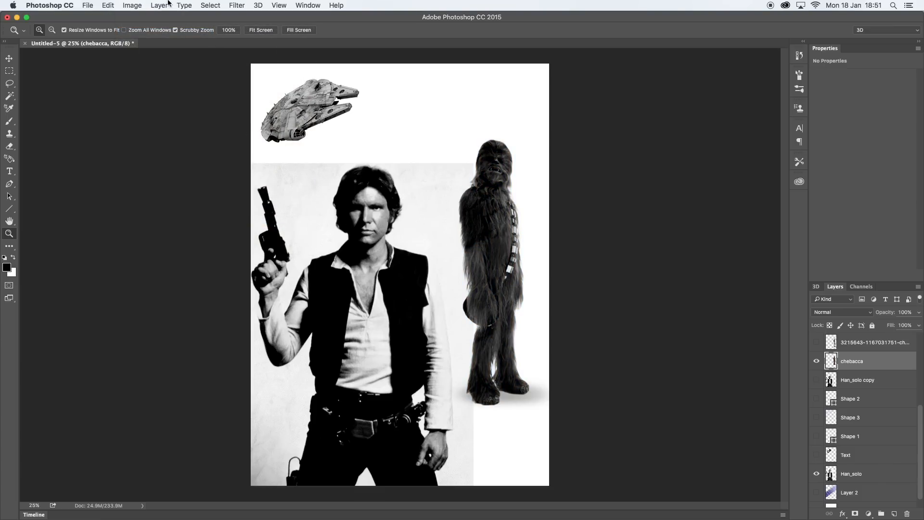
Make the Han_solo layer the active layer for further image adjustments.
click(132, 5)
mouse_move(197, 31)
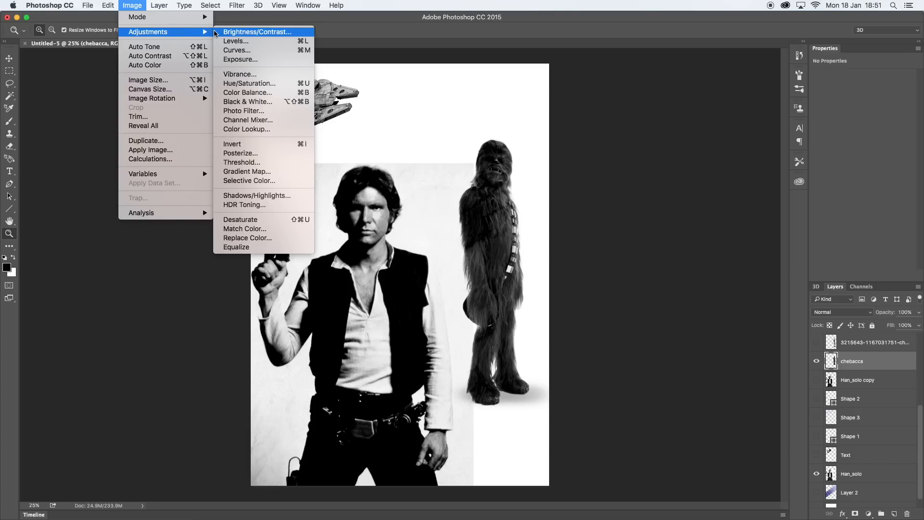
click(879, 479)
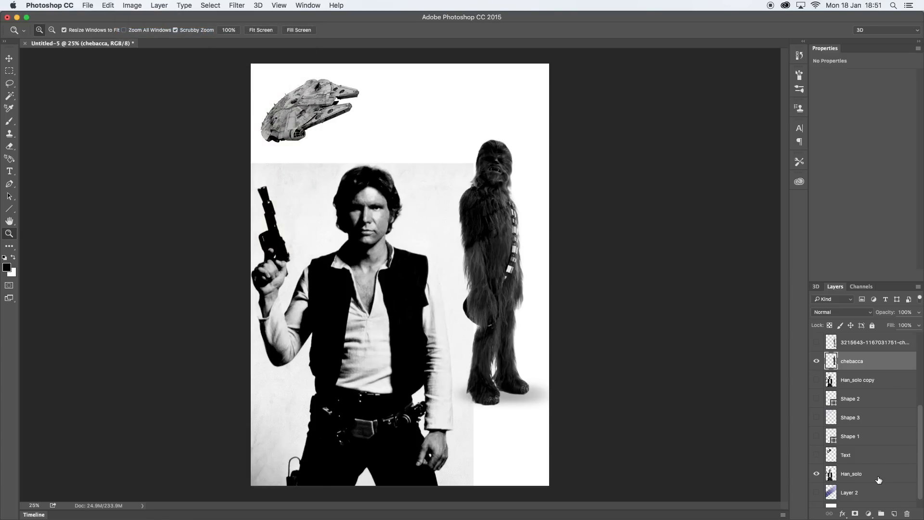
click(869, 474)
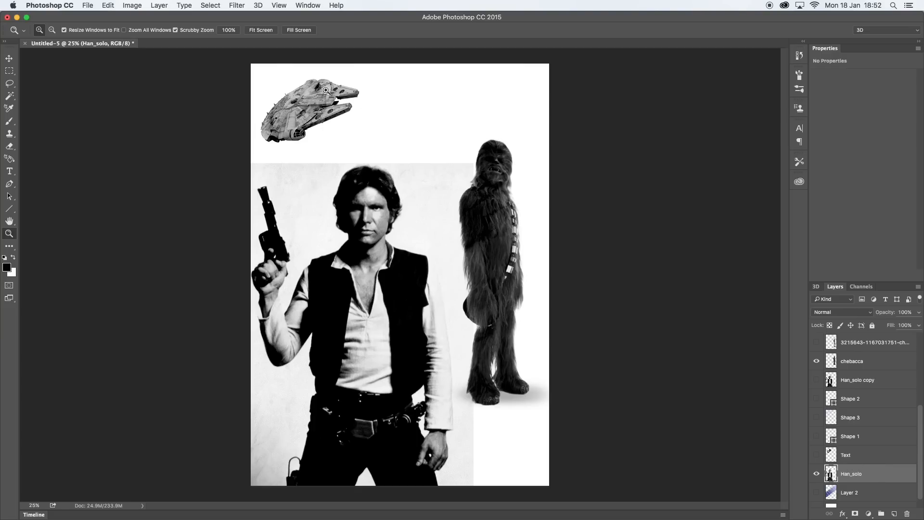
Try a Brightness/Contrast adjustment on the Han_solo layer with brightness 82 and contrast 69.
click(133, 5)
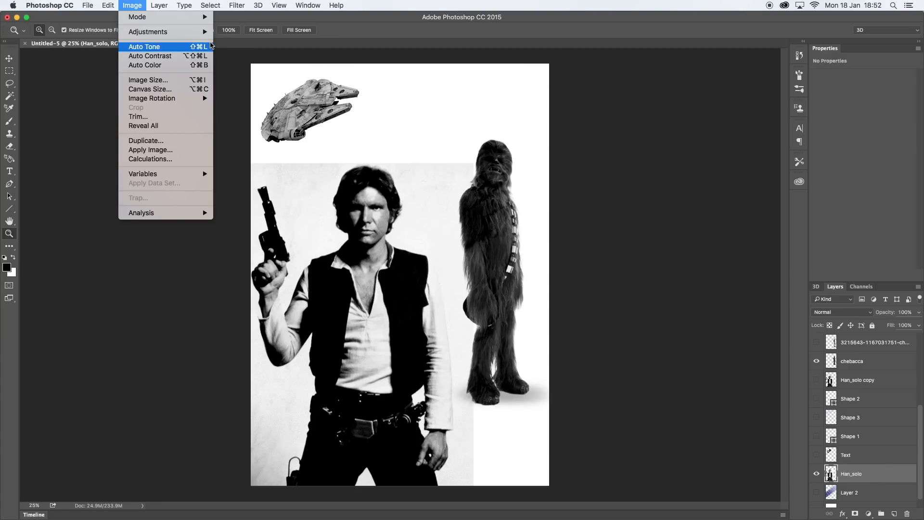
click(233, 32)
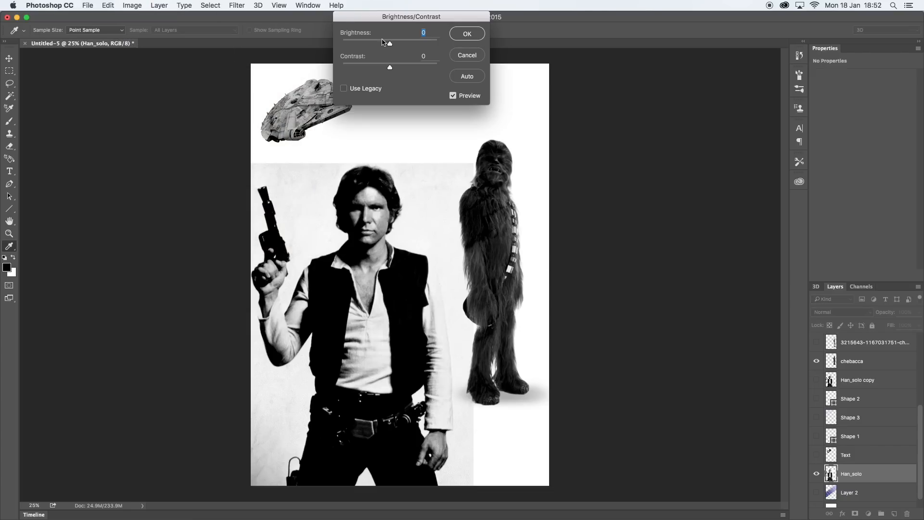
drag(389, 40, 414, 45)
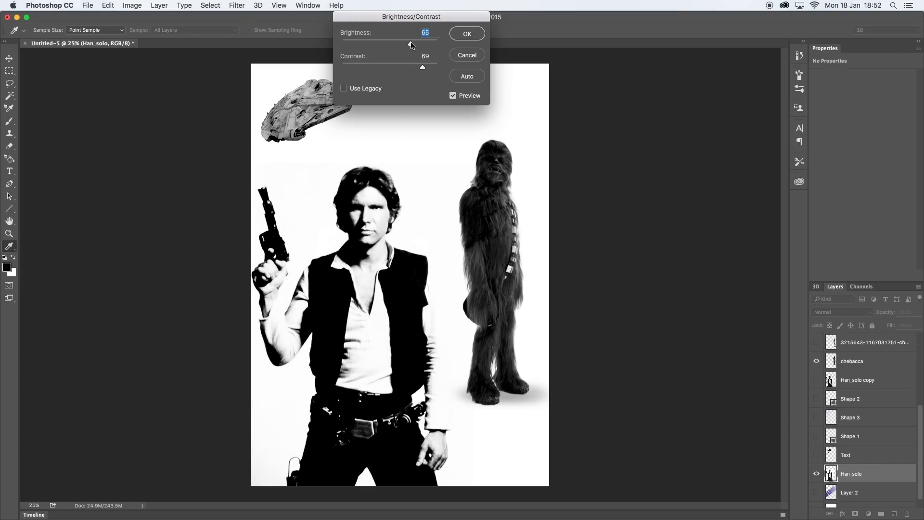
drag(413, 44, 416, 44)
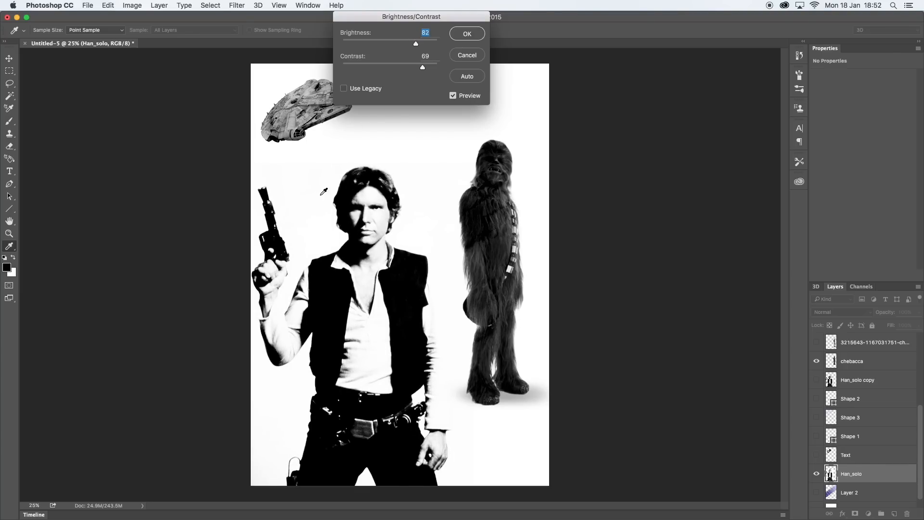
click(466, 56)
key(z)
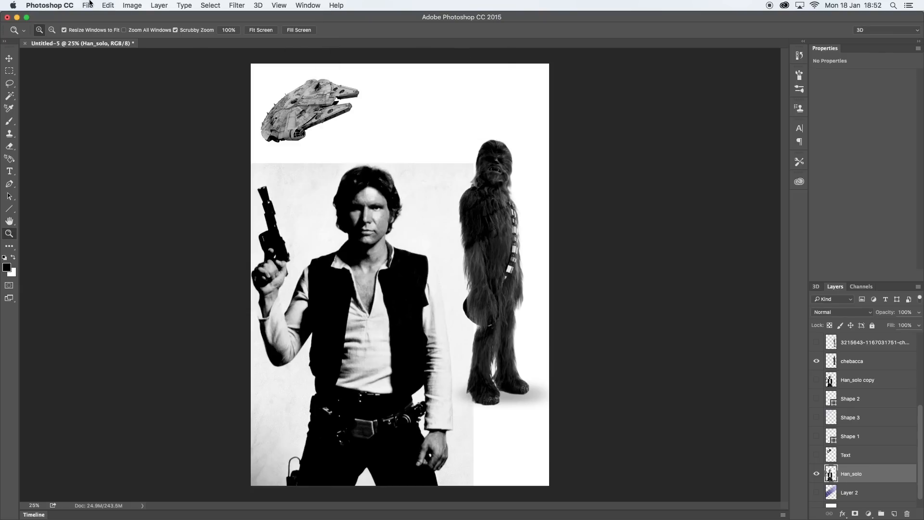
Try a Threshold adjustment on the Han_solo layer with a threshold level of 114.
click(132, 5)
mouse_move(147, 34)
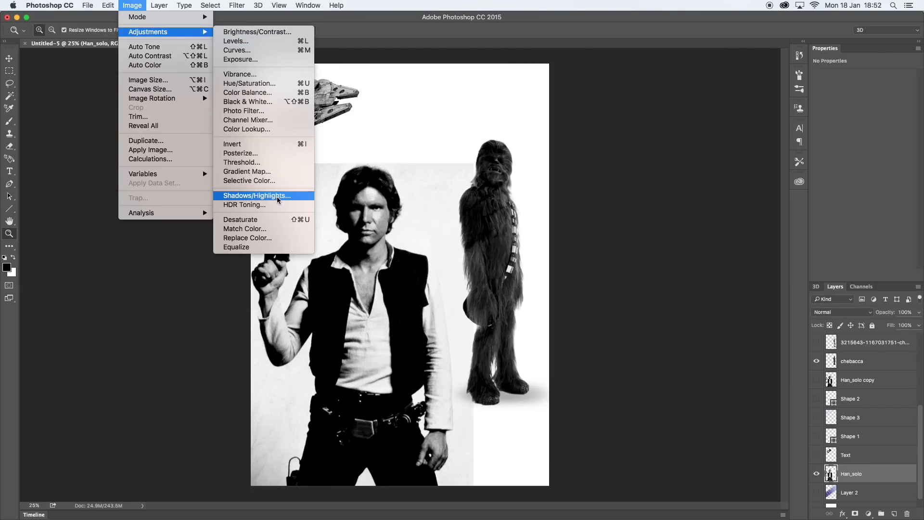
click(267, 163)
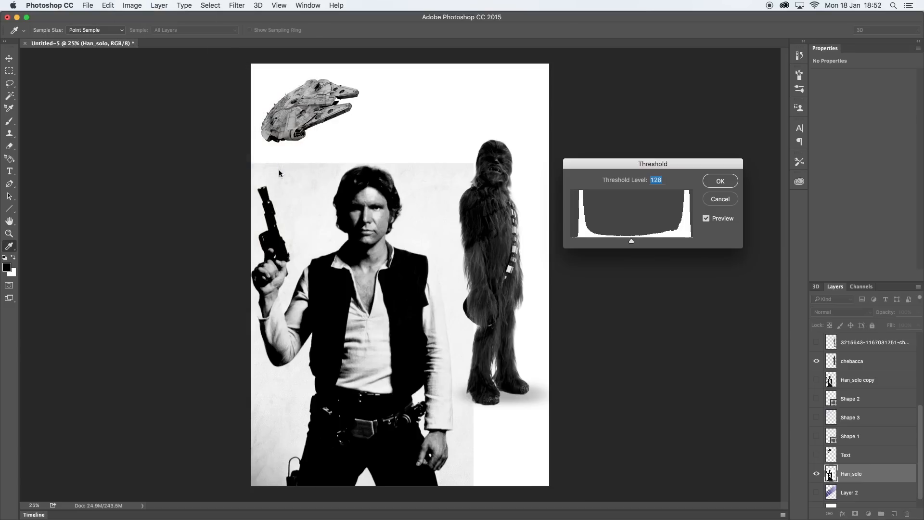
mouse_move(632, 241)
mouse_down()
mouse_move(654, 243)
mouse_move(625, 243)
mouse_up()
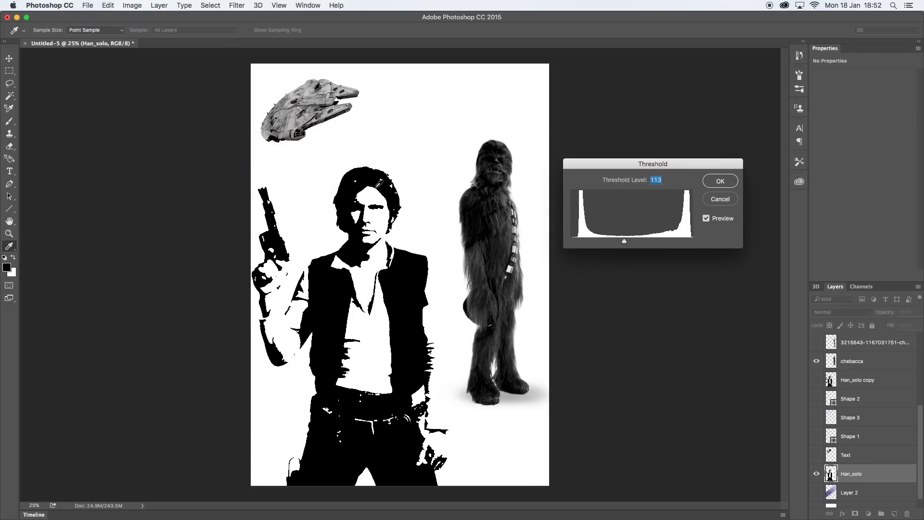
drag(623, 243, 626, 242)
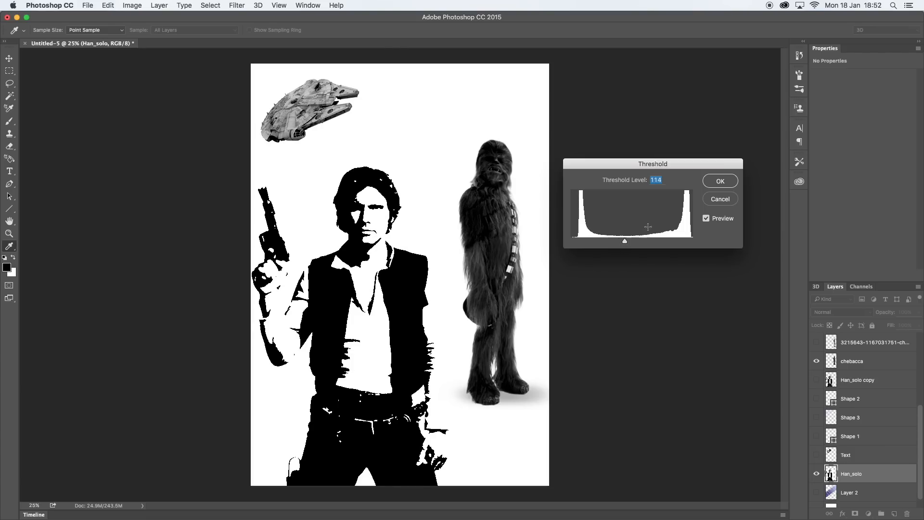
click(720, 199)
key(z)
Start a Shadows/Highlights adjustment on the Han_solo layer with shadows amount 66%, tone 62% and radius 66 px.
click(132, 6)
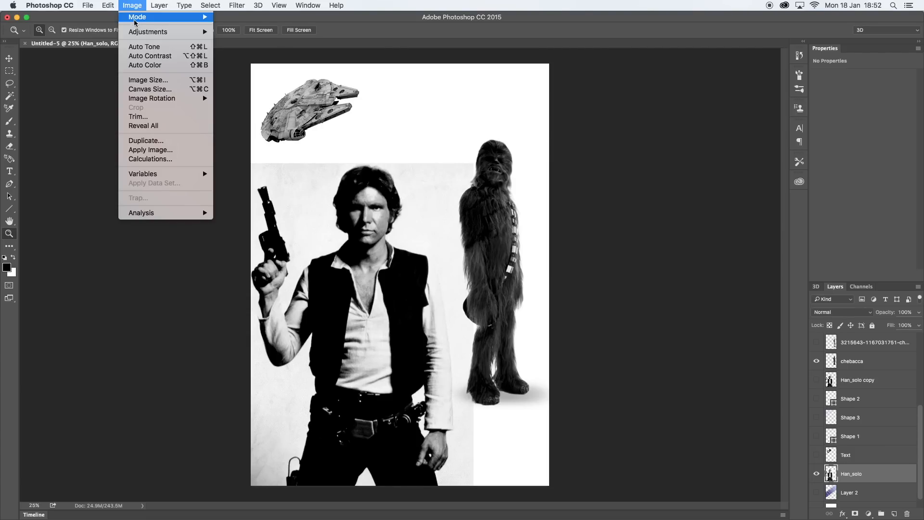
mouse_move(134, 32)
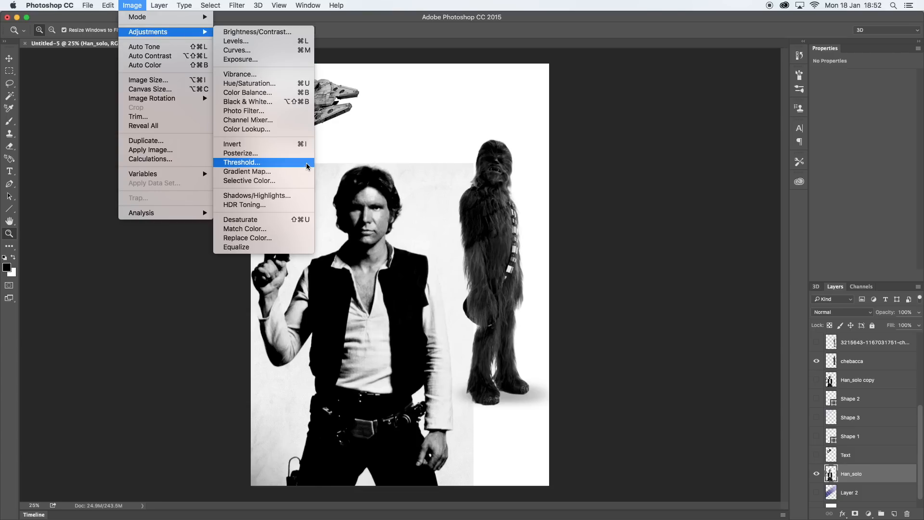
click(276, 195)
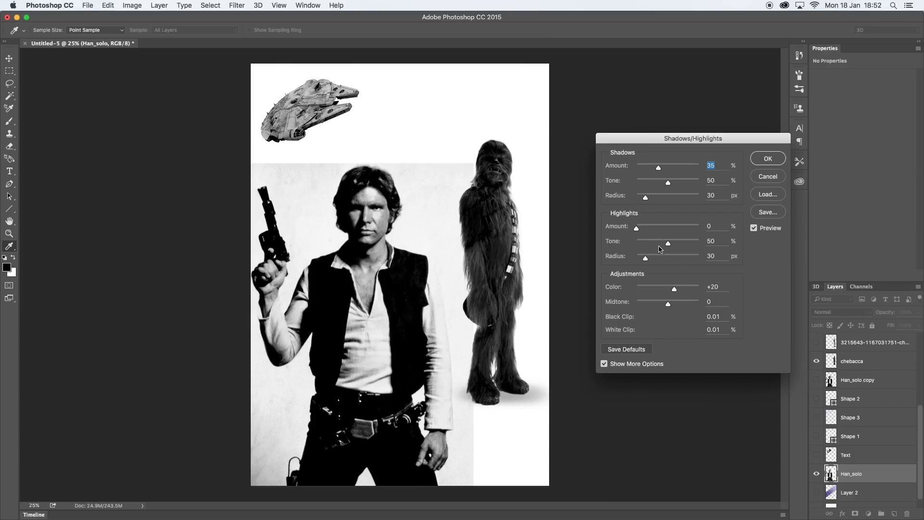
click(605, 364)
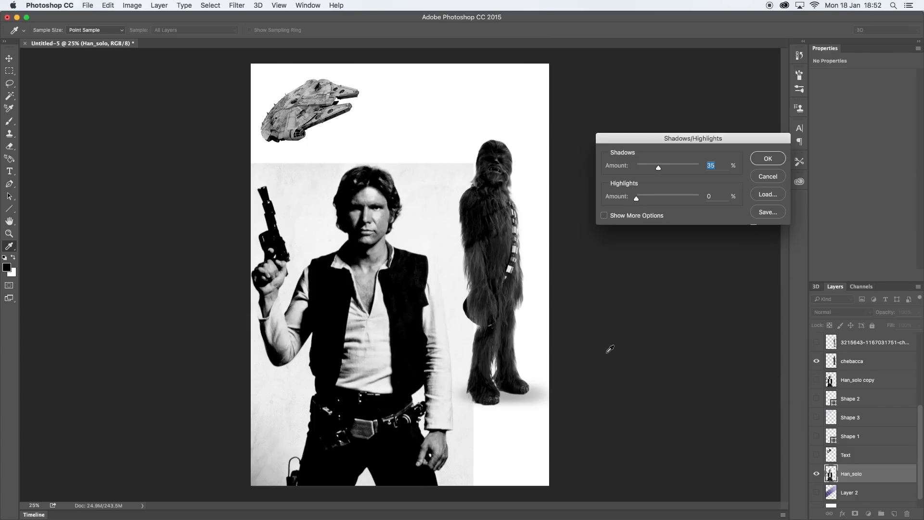
click(604, 216)
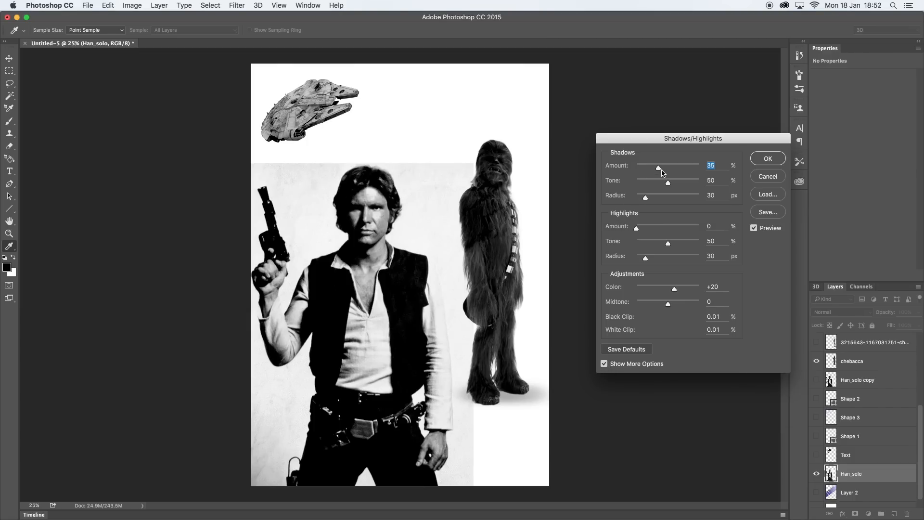
drag(660, 172, 676, 183)
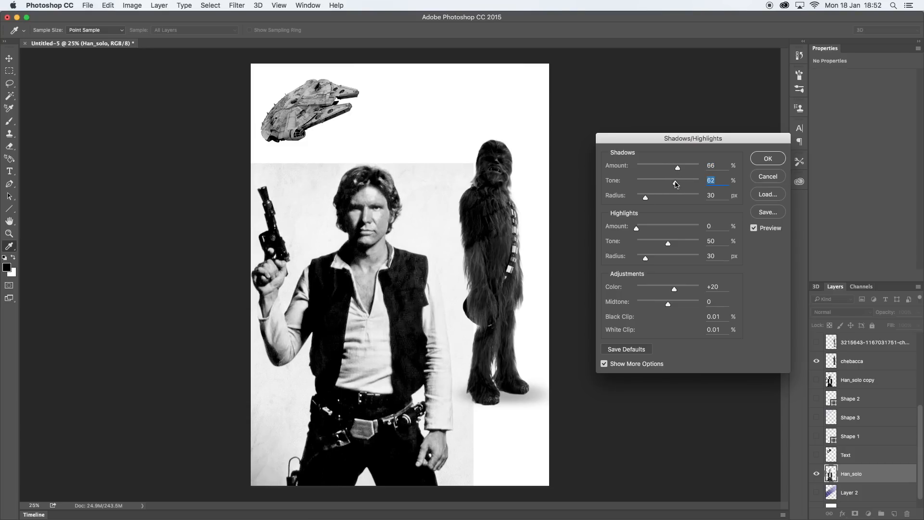
drag(645, 197, 657, 197)
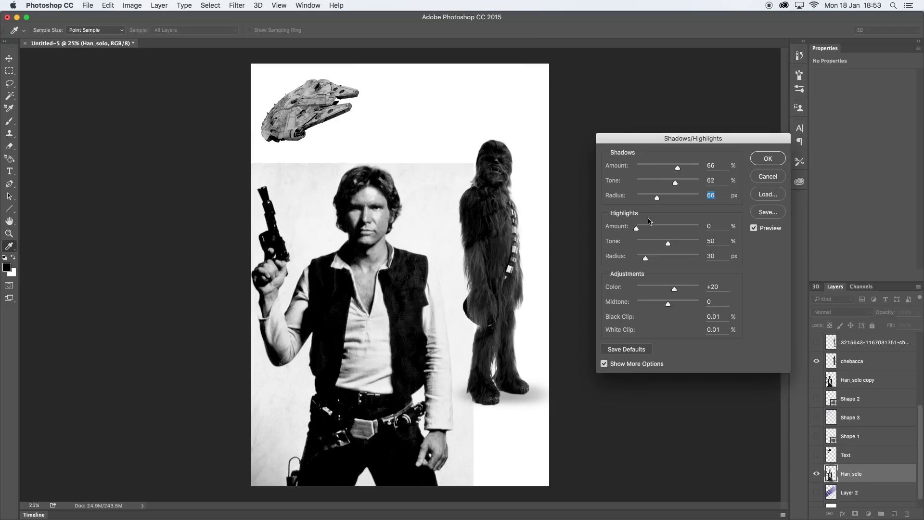
Set the Shadows/Highlights colour adjustment to -31, with highlights amount 2% and tone 65%.
drag(675, 291, 658, 291)
drag(668, 243, 638, 230)
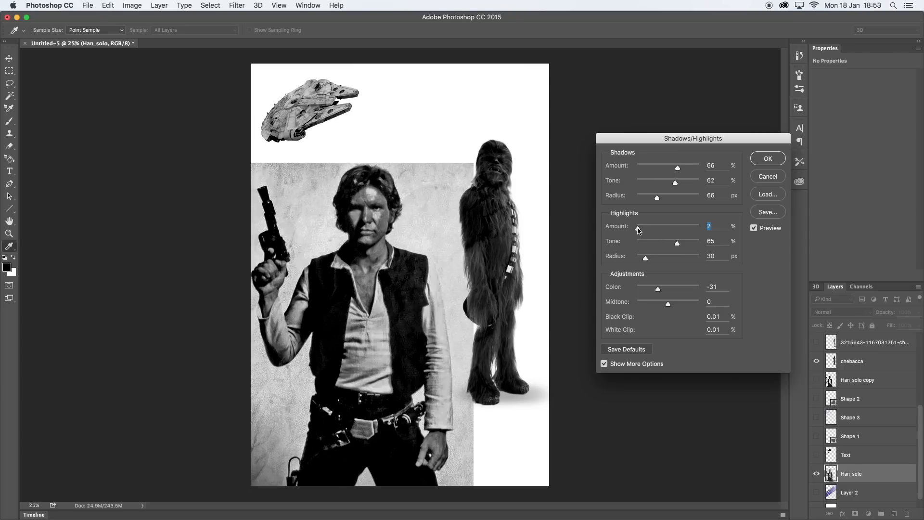
Set shadows amount 81%, tone 23%, radius 144 px, colour -82 and midtone +94, fine-tune the highlights, and apply the Shadows/Highlights adjustment.
drag(675, 182, 687, 167)
drag(657, 197, 675, 197)
drag(658, 289, 699, 302)
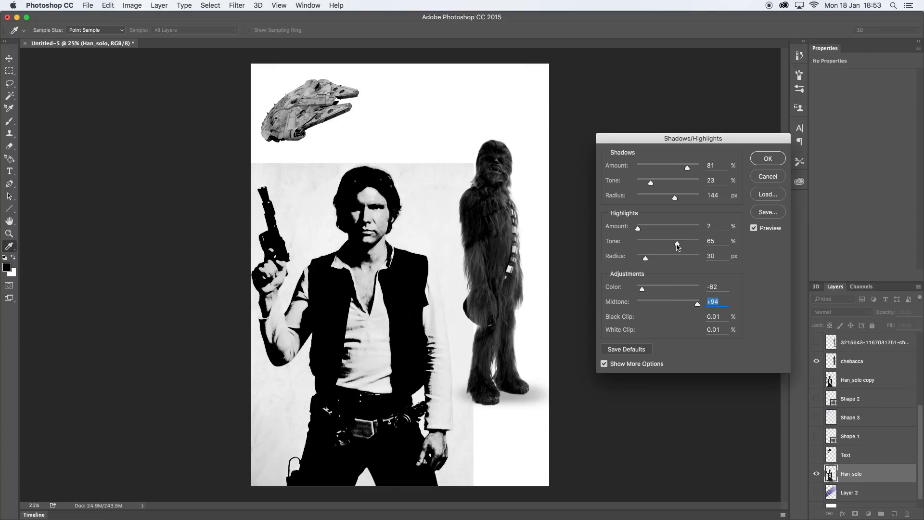
drag(677, 245, 645, 230)
click(766, 157)
Apply a Brightness/Contrast adjustment to the Han_solo layer with brightness 82 and contrast 10.
click(132, 6)
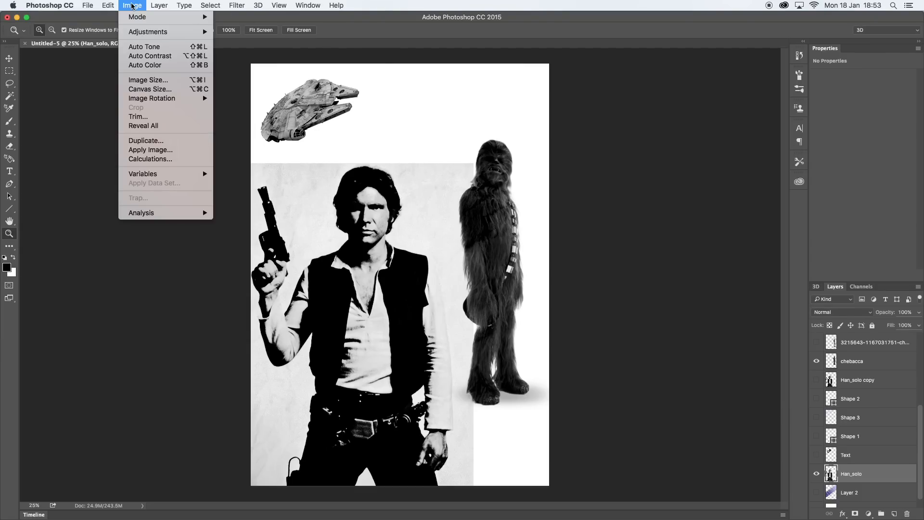
click(262, 32)
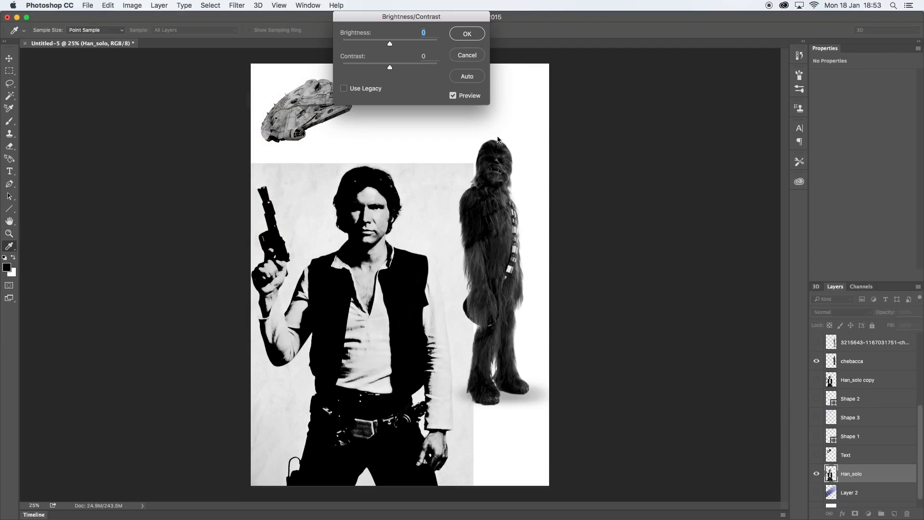
drag(390, 44, 415, 45)
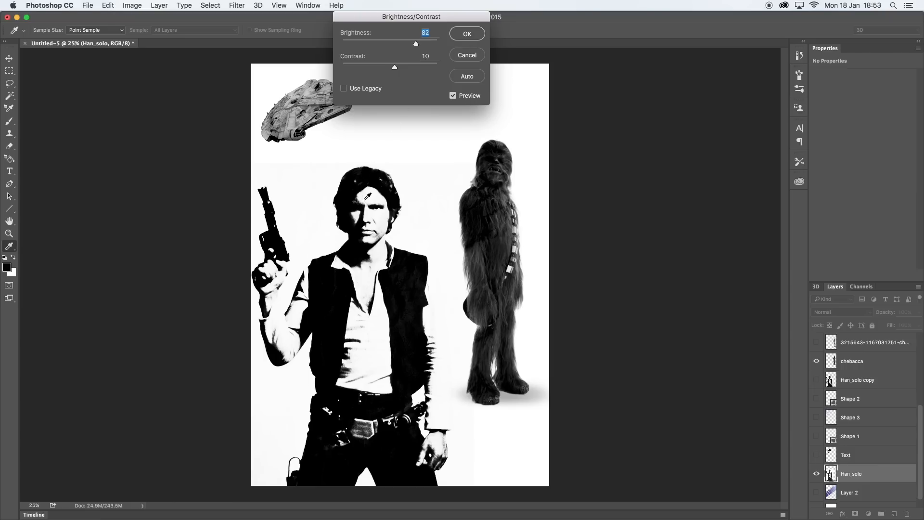
click(466, 34)
click(134, 5)
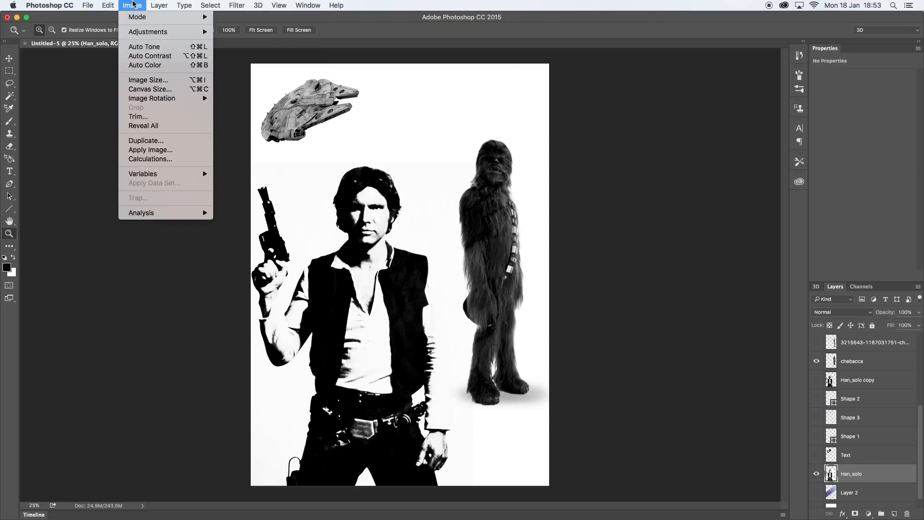
mouse_move(142, 33)
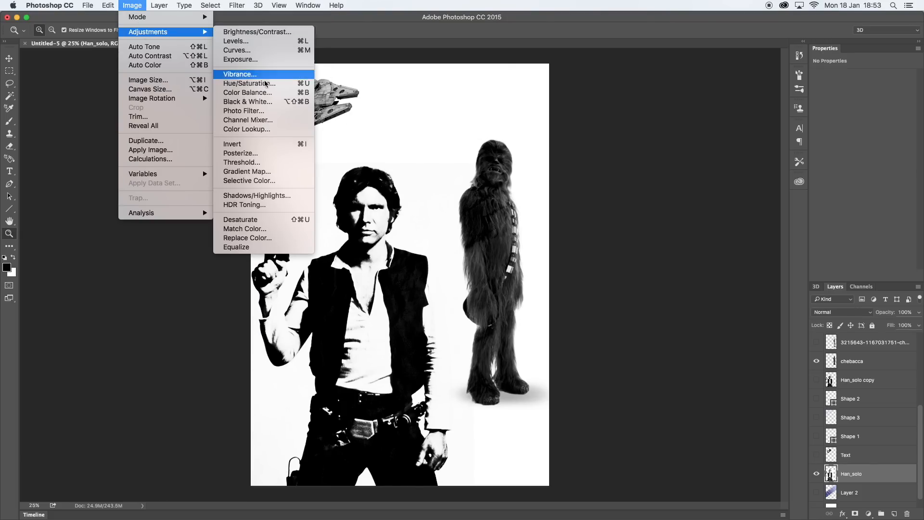
click(207, 17)
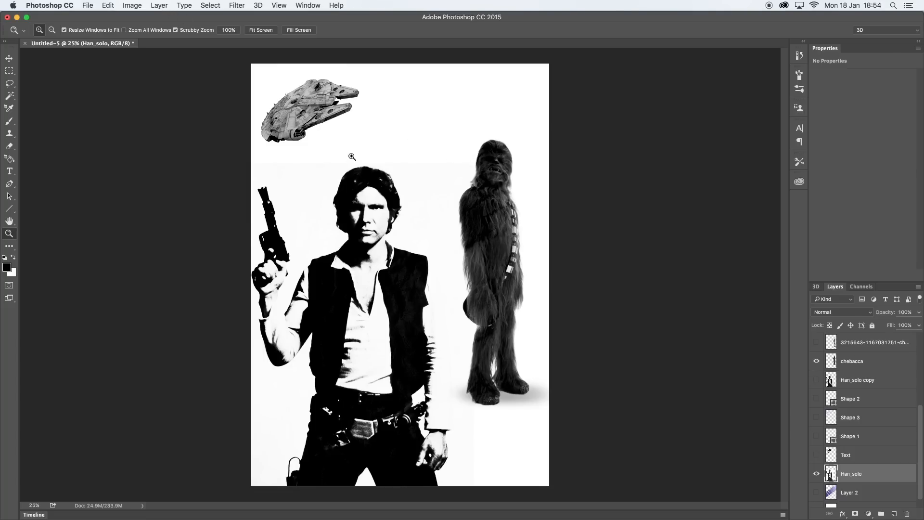
drag(172, 19, 170, 18)
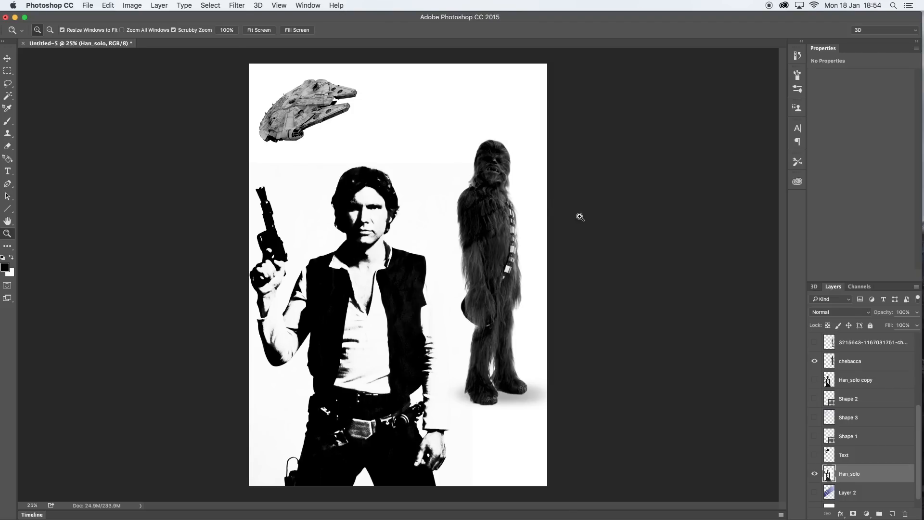
Apply Shadows/Highlights to the chebacca layer: shadows 73%, tone 76%, radius 68 px; highlights 26%, tone 27%, radius 96 px; colour -66, midtone +54.
scroll(920, 431, up, 1)
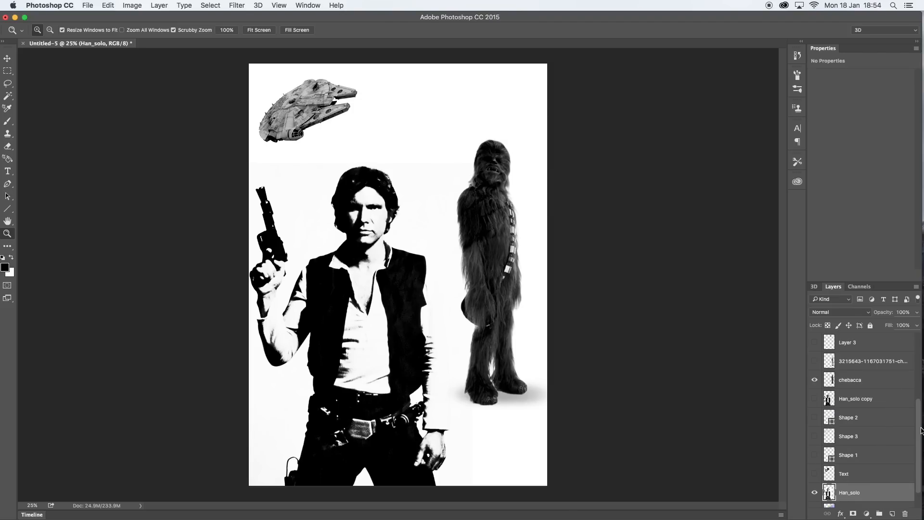
click(864, 381)
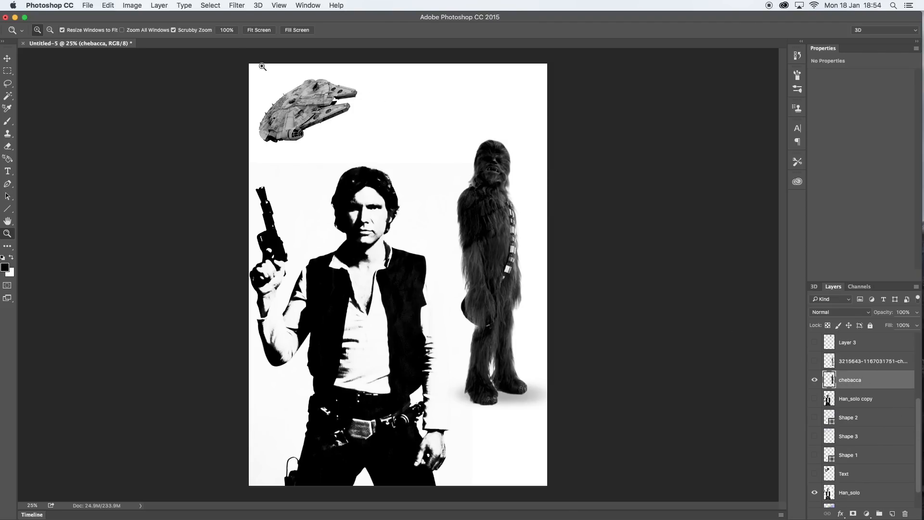
click(133, 6)
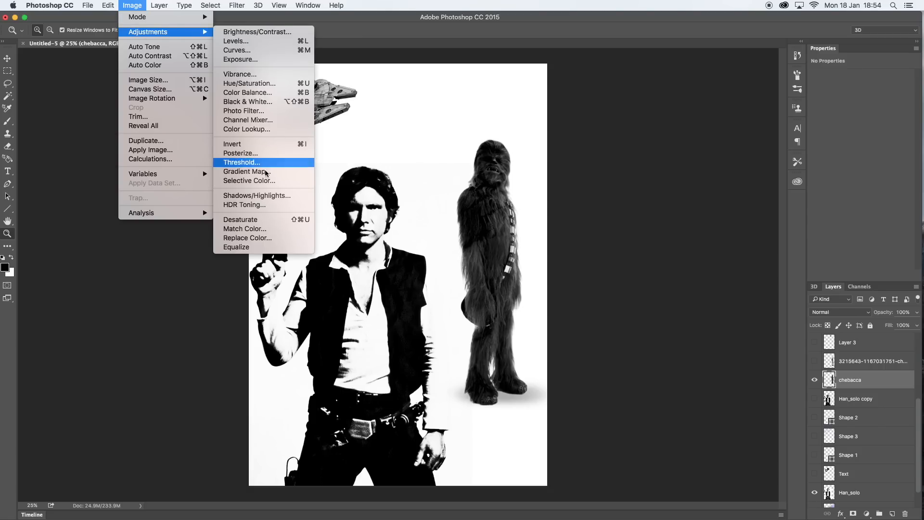
click(269, 196)
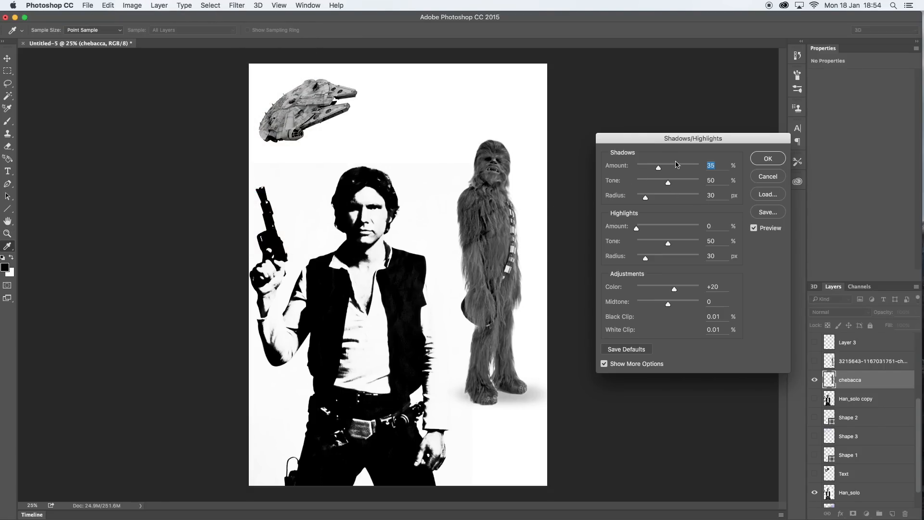
drag(666, 168, 669, 169)
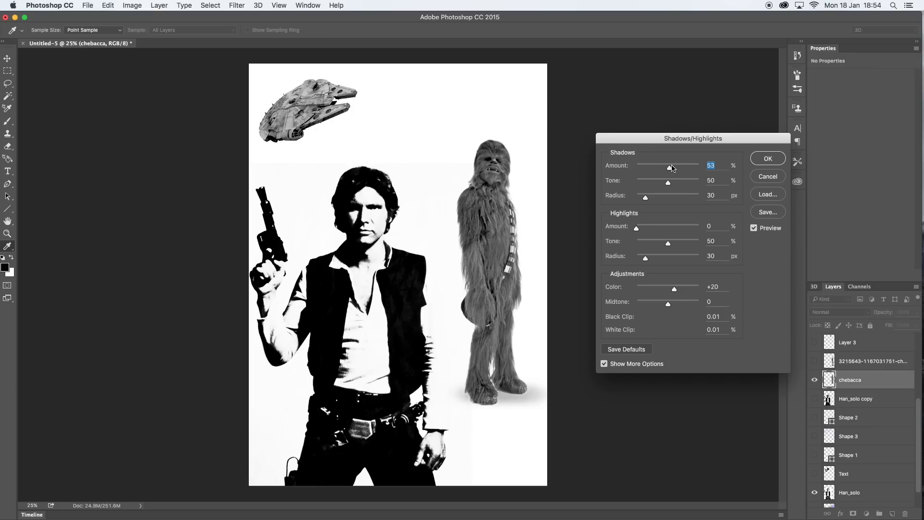
drag(676, 169, 661, 199)
drag(637, 230, 667, 259)
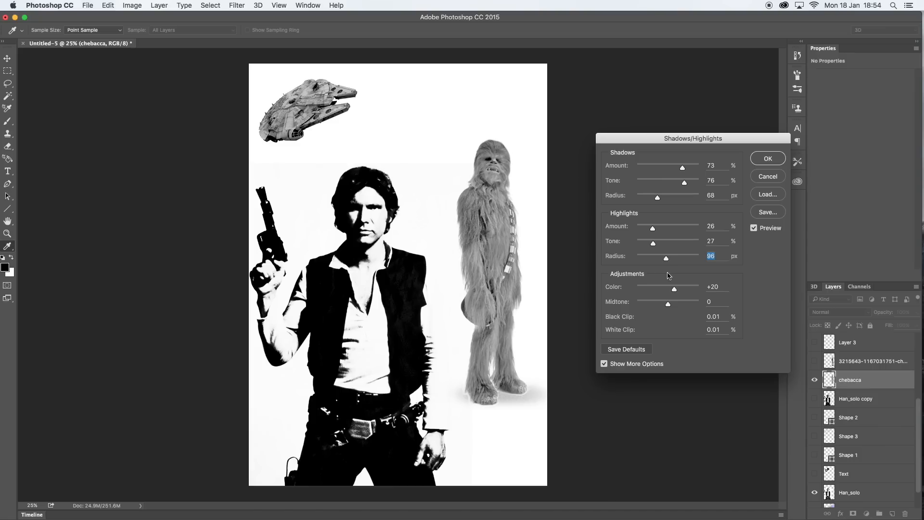
mouse_move(675, 294)
mouse_down()
mouse_move(649, 293)
mouse_move(679, 305)
mouse_up()
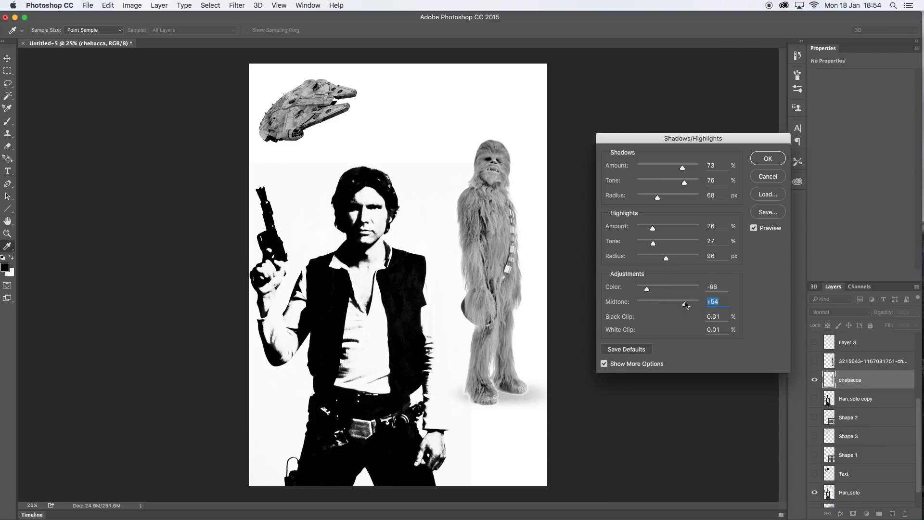
click(763, 160)
Apply a Brightness/Contrast adjustment to the chebacca layer with slightly reduced brightness and strongly raised contrast.
key(z)
click(134, 5)
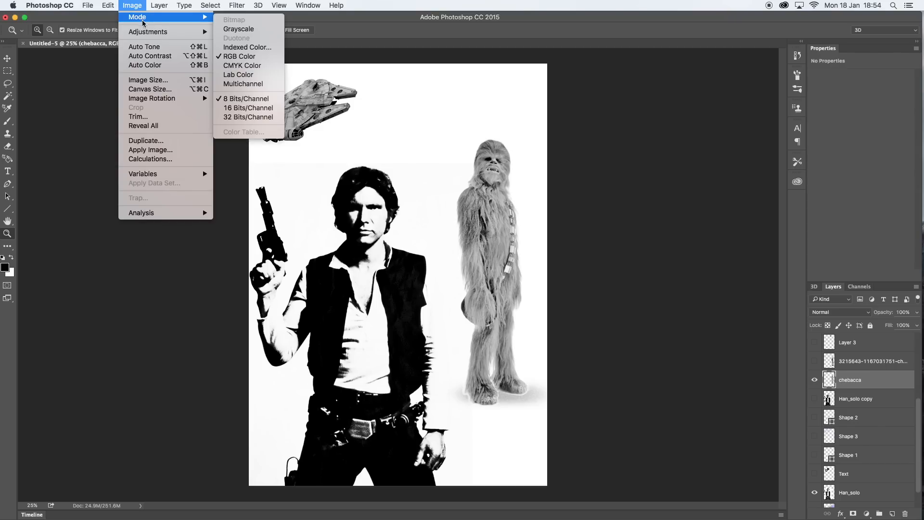
mouse_move(160, 33)
click(244, 32)
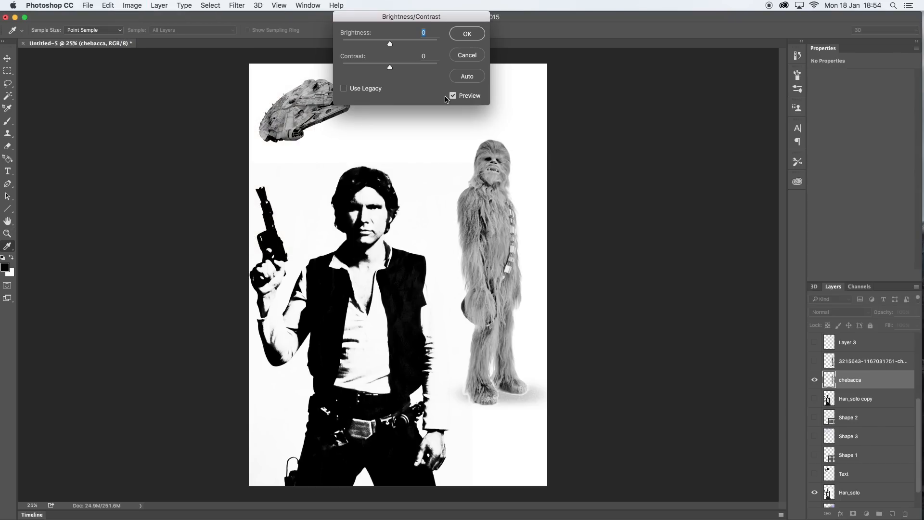
mouse_move(391, 44)
mouse_down()
mouse_move(425, 69)
mouse_move(385, 44)
mouse_up()
drag(424, 67, 429, 67)
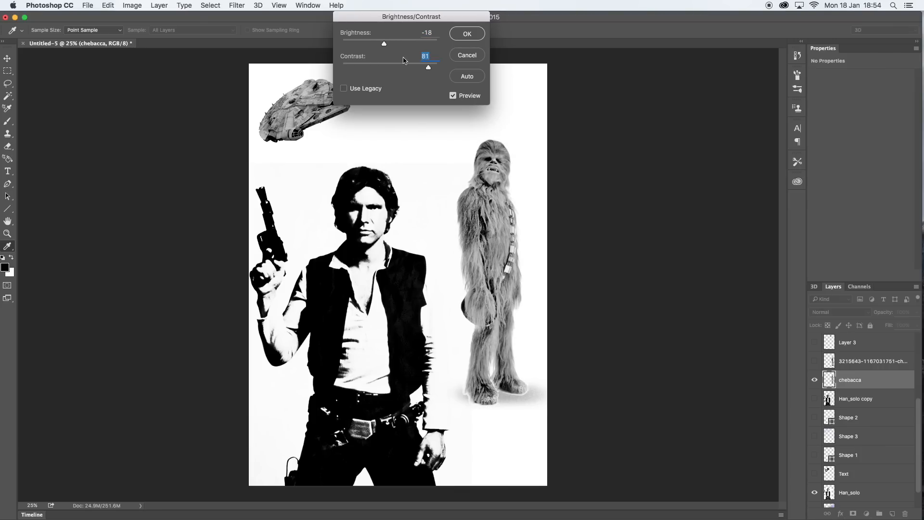
drag(384, 43, 430, 69)
drag(392, 43, 388, 44)
click(462, 33)
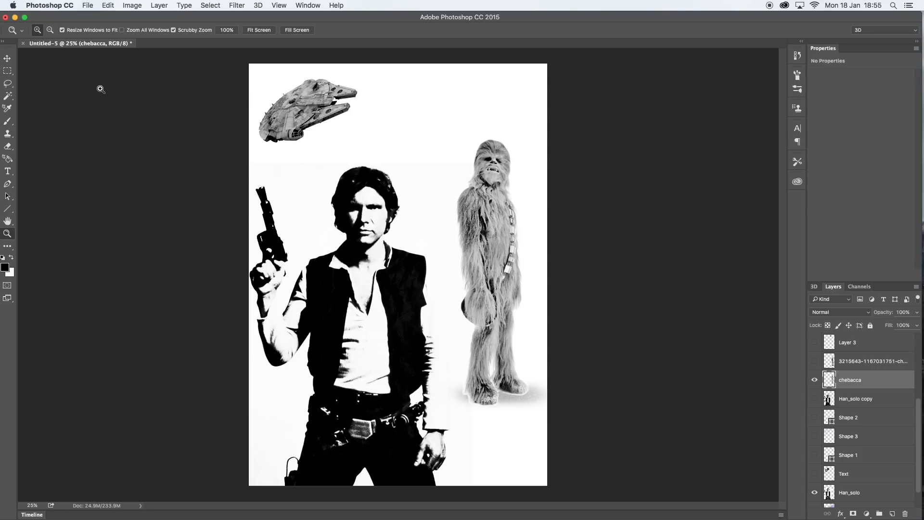
Scale the chebacca layer proportionally to 85.40%, position it beside Han Solo and apply the transformation.
click(7, 59)
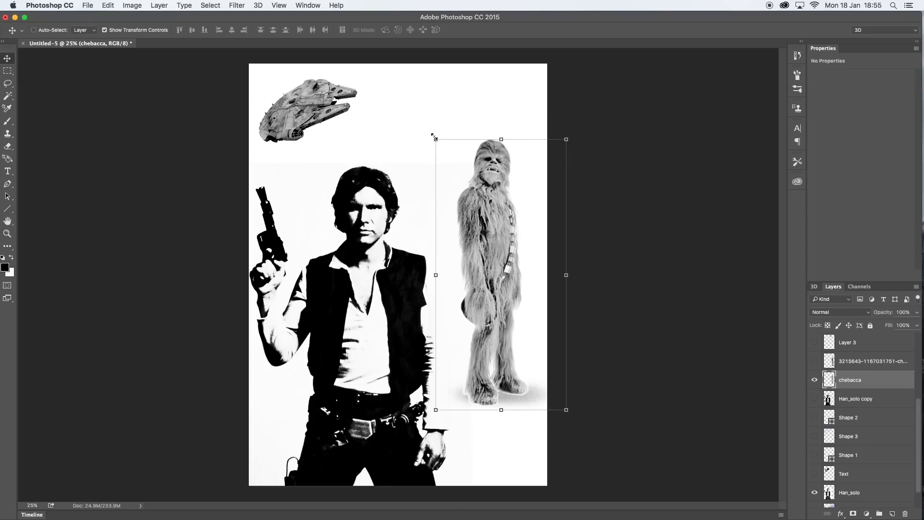
drag(433, 137, 455, 173)
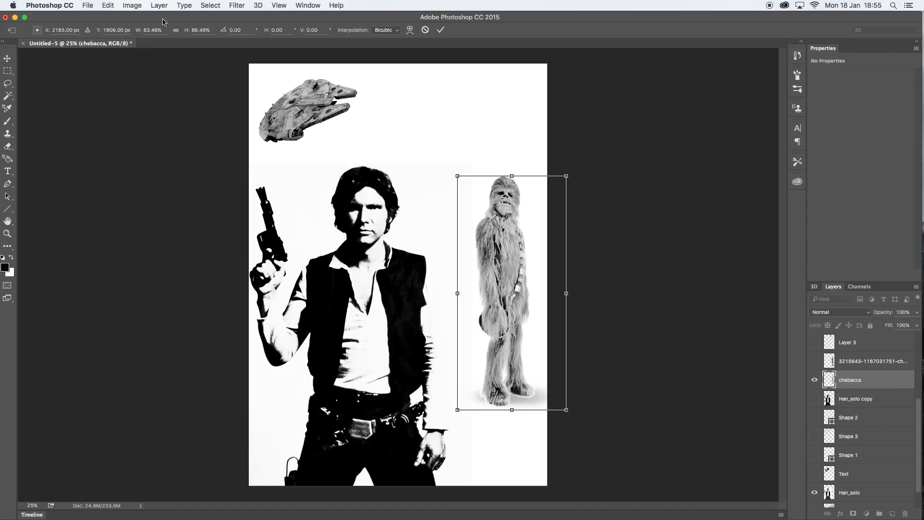
click(175, 29)
click(176, 30)
drag(491, 235, 490, 241)
mouse_move(453, 184)
mouse_down()
mouse_move(430, 158)
mouse_move(471, 192)
mouse_move(420, 153)
mouse_move(426, 176)
mouse_move(452, 198)
mouse_up()
drag(509, 240, 500, 243)
drag(453, 199, 447, 188)
drag(498, 227, 496, 217)
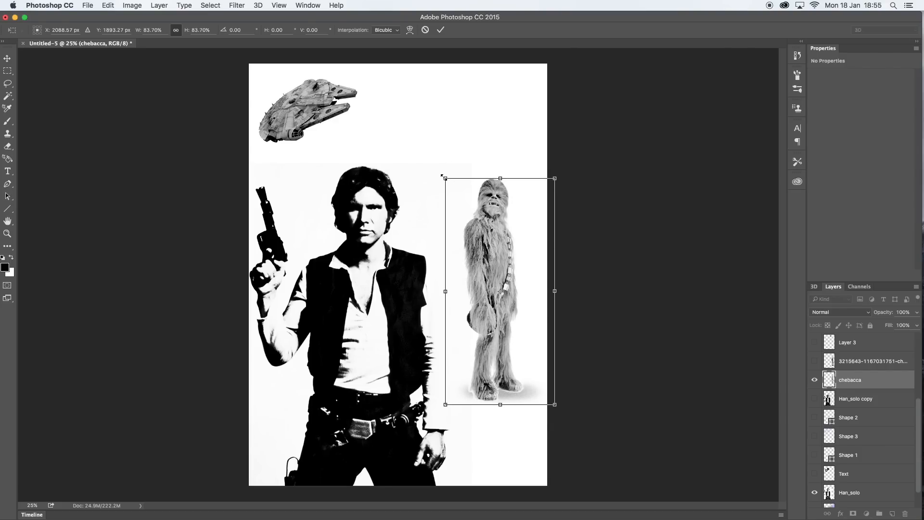
drag(443, 177, 440, 172)
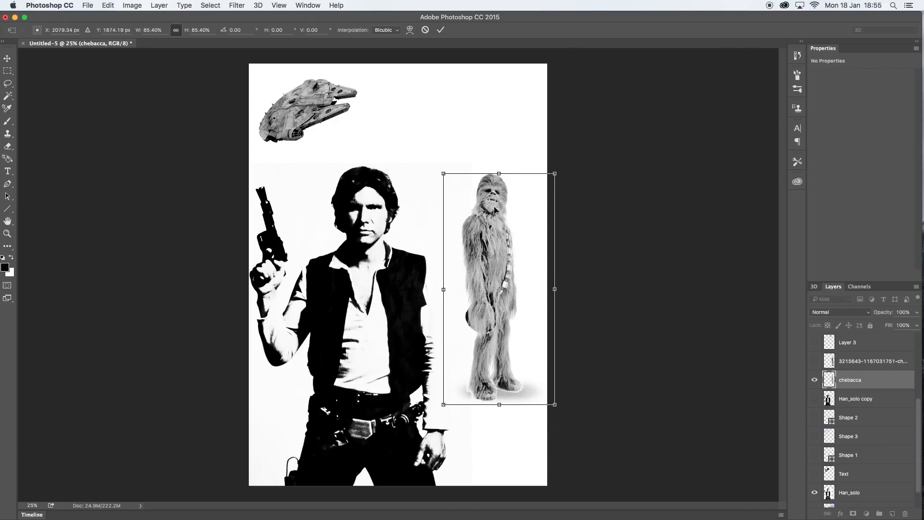
drag(495, 209, 499, 209)
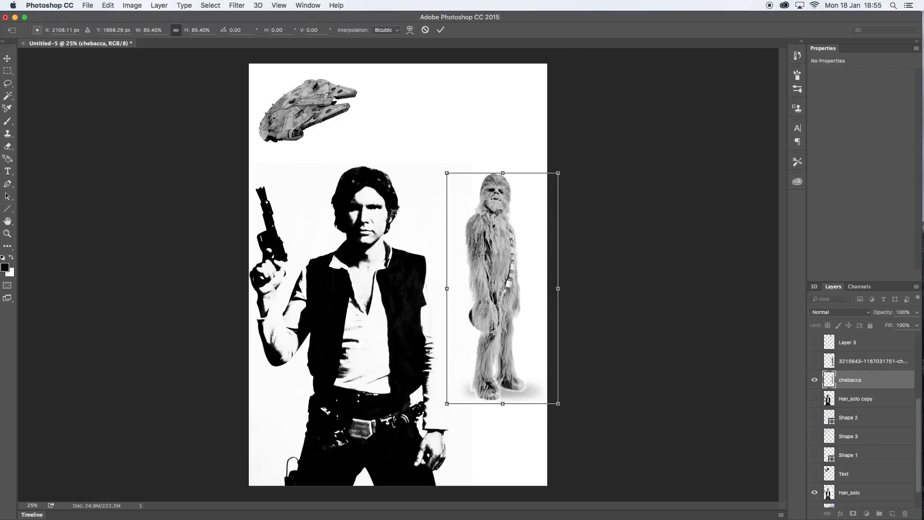
click(8, 58)
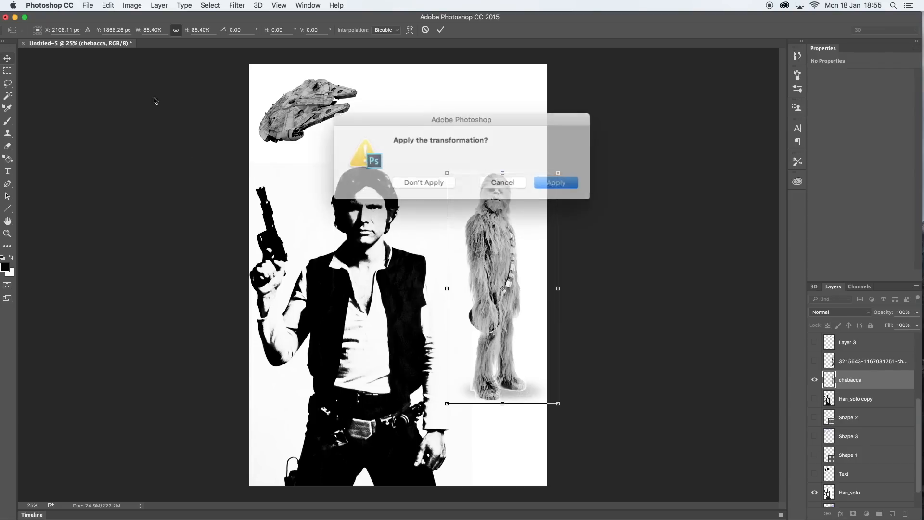
click(537, 179)
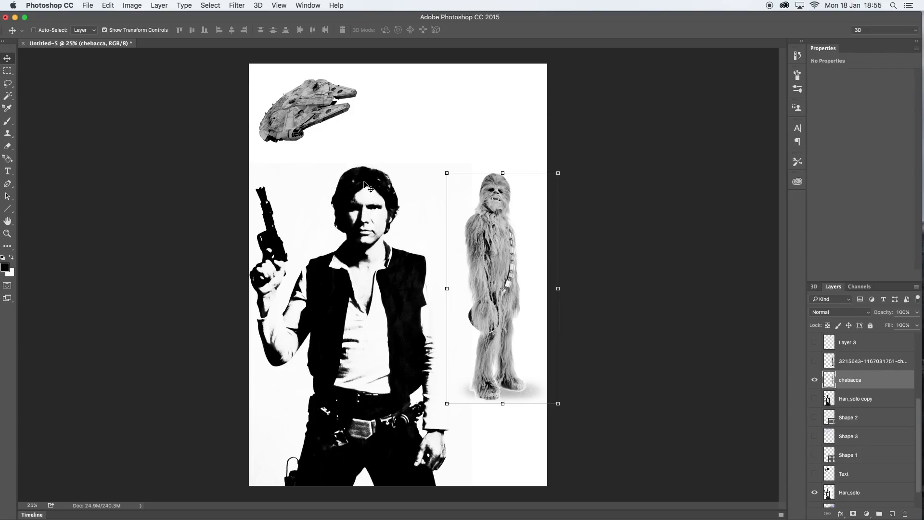
Apply a second Brightness/Contrast adjustment to the chebacca layer with brightness -39 and contrast 91.
click(131, 5)
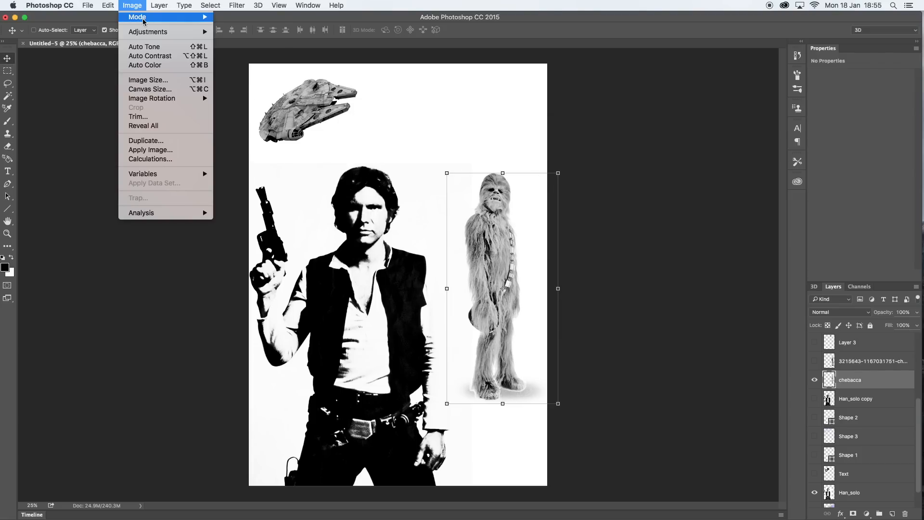
mouse_move(148, 33)
click(244, 32)
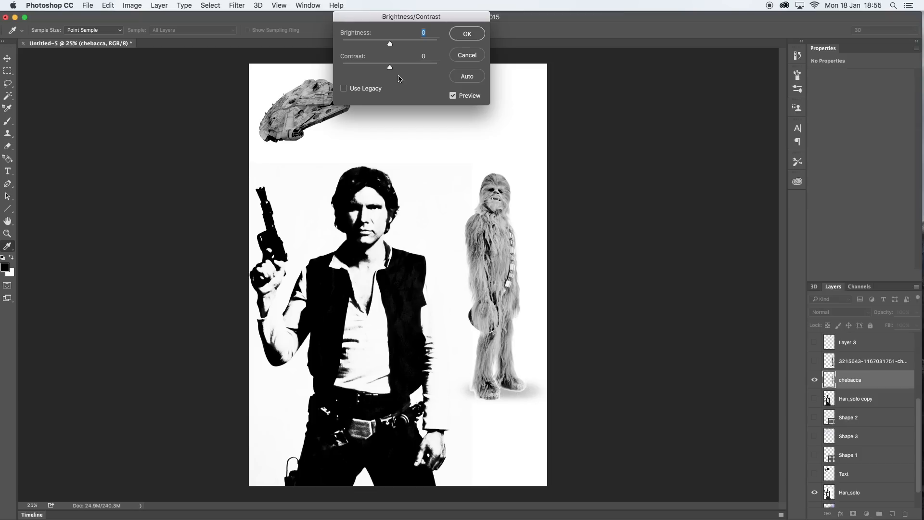
drag(391, 68, 434, 68)
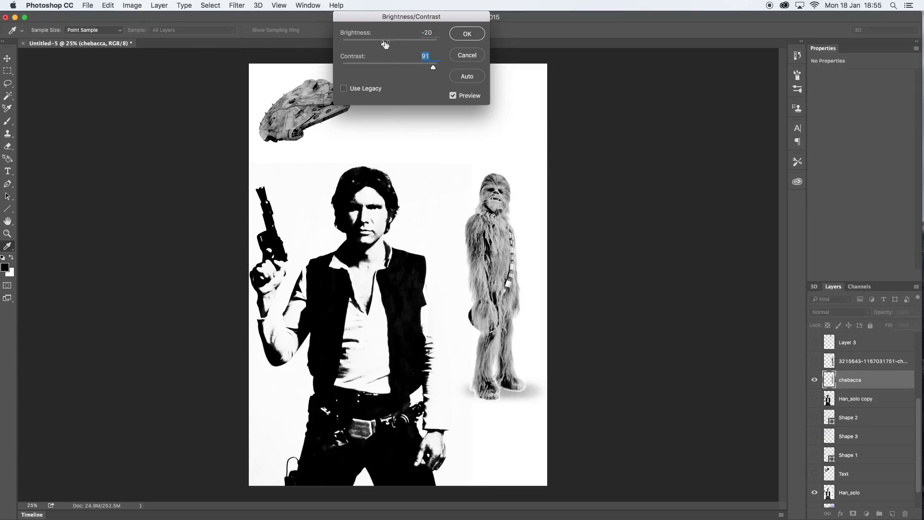
drag(383, 44, 378, 45)
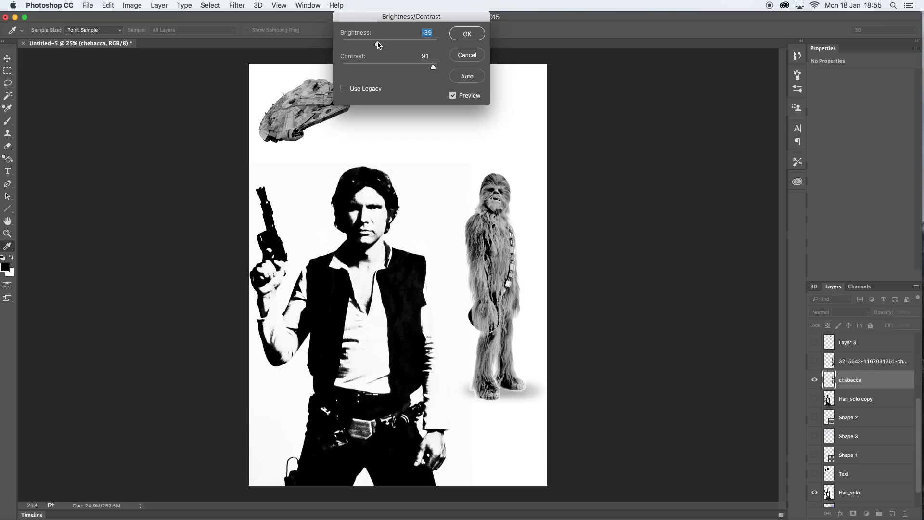
click(467, 35)
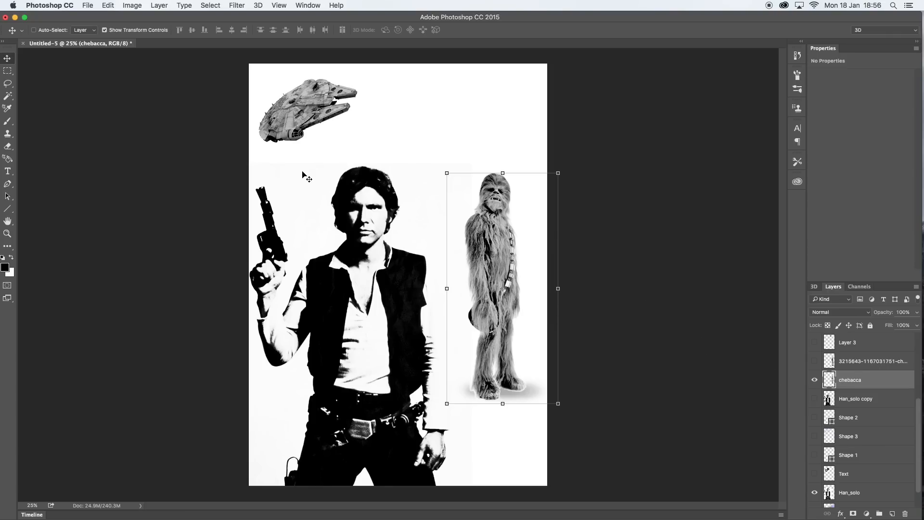
Select the off-white background around Han Solo on the Han_solo layer with the Magic Wand tool at tolerance 32.
click(872, 400)
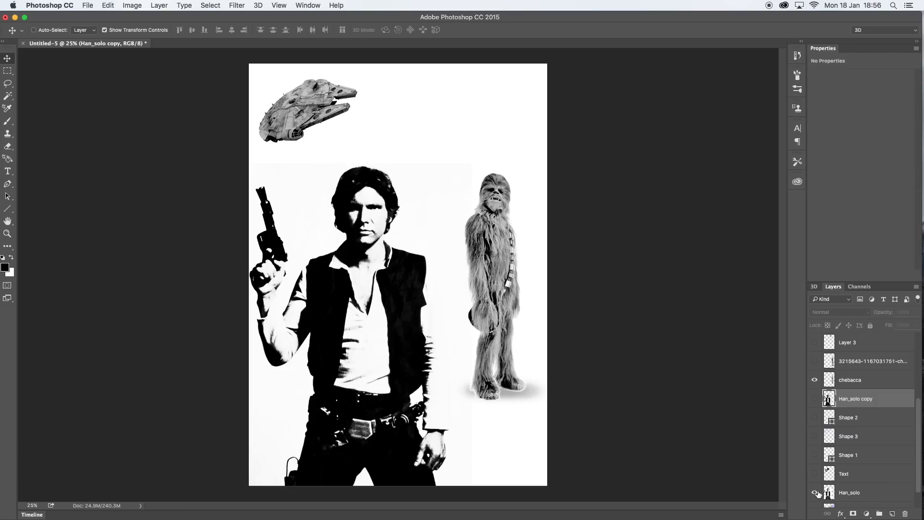
click(850, 494)
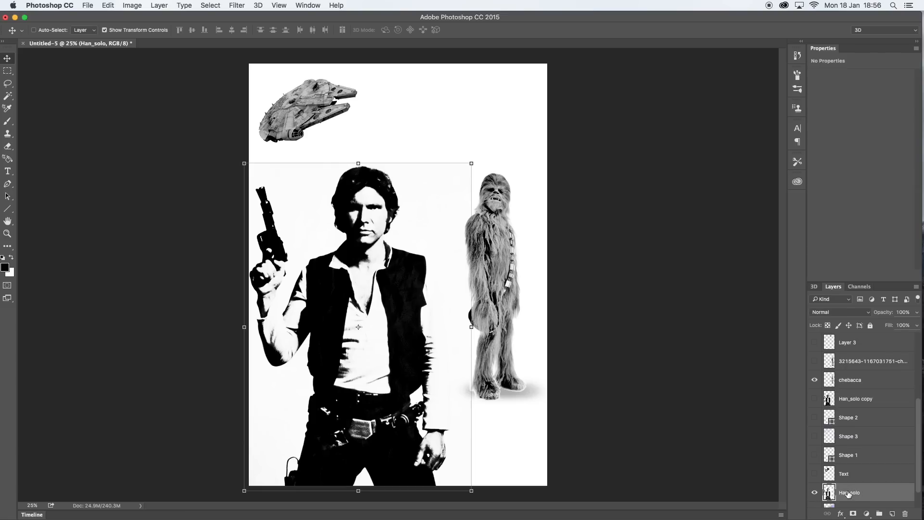
click(8, 96)
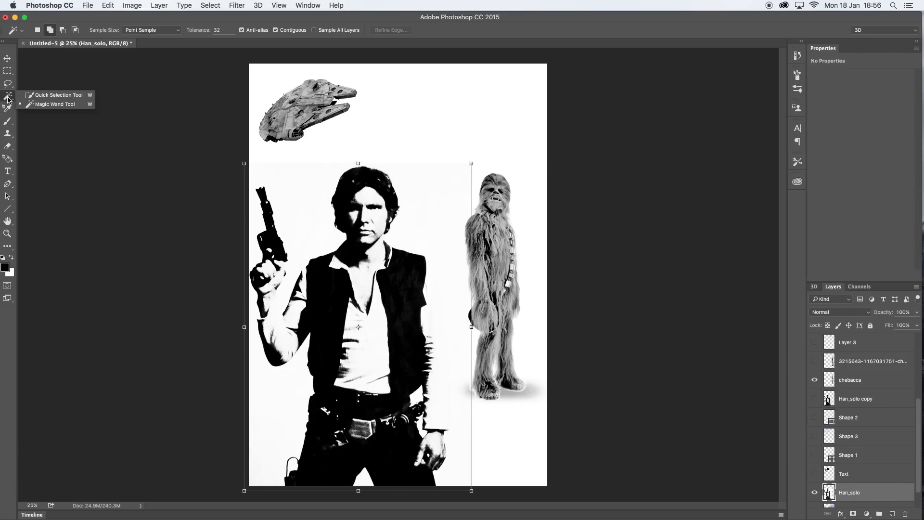
click(53, 94)
click(311, 178)
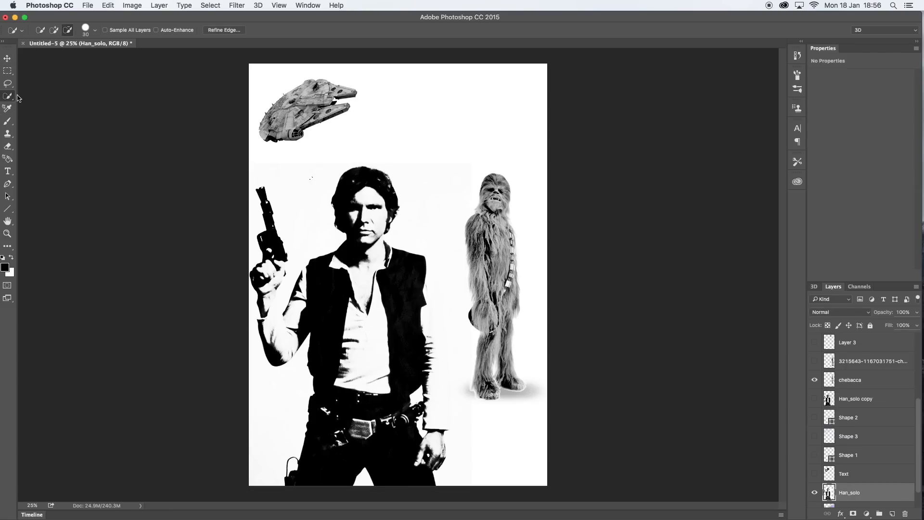
click(11, 98)
click(53, 107)
click(299, 171)
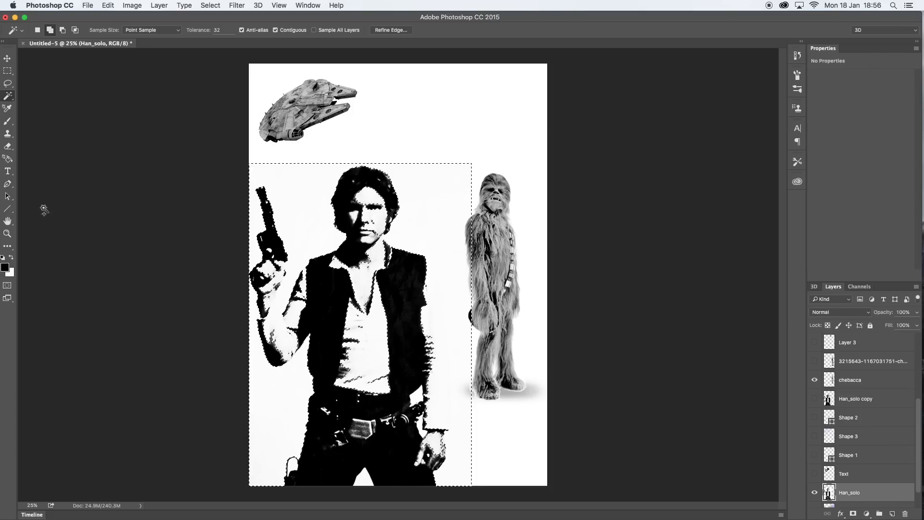
Erase parts of the selected off-white background around Han Solo using the Kyle's Eraser - 1 preset at size 364.
click(8, 146)
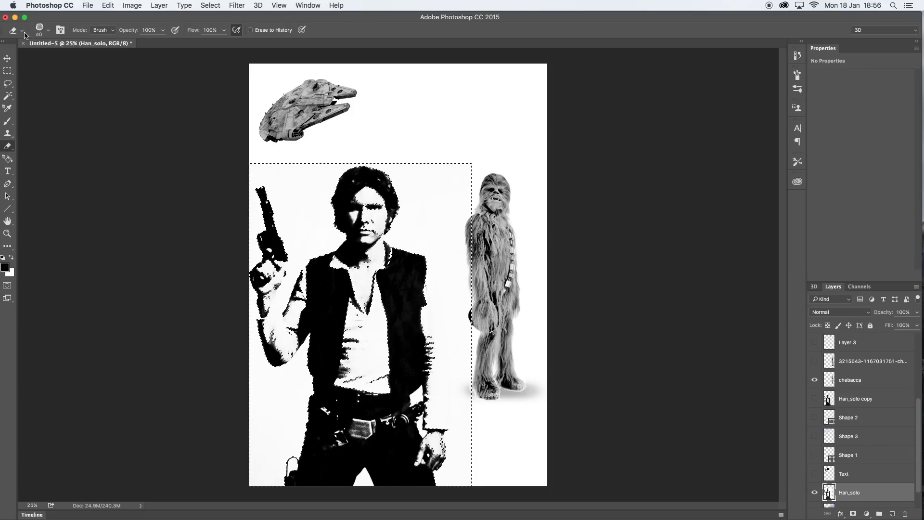
click(22, 31)
drag(144, 241, 145, 38)
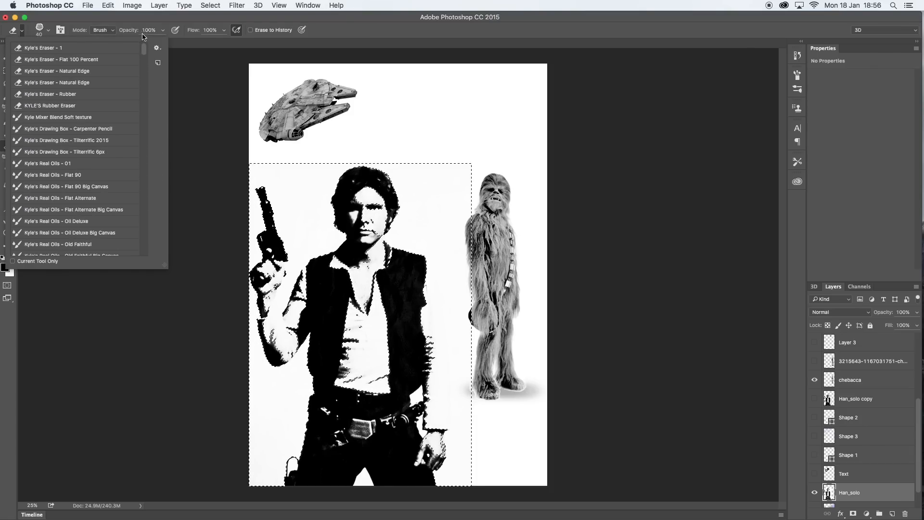
click(82, 48)
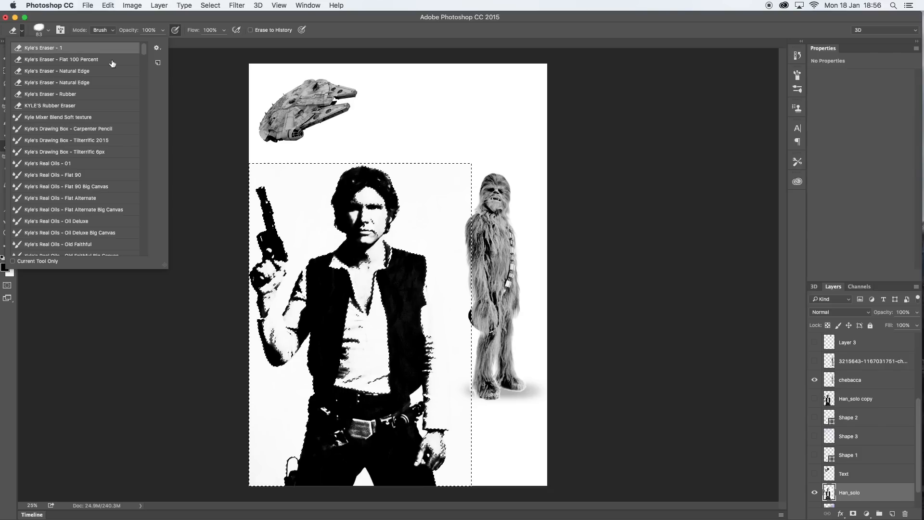
click(48, 32)
drag(77, 60, 103, 61)
key(Return)
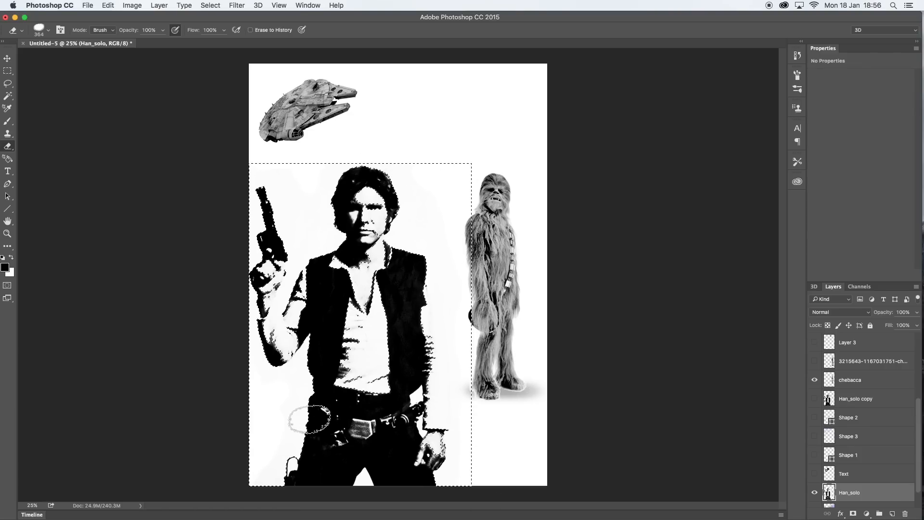
Clear the selection and erase the leftover background edge between Han Solo's gun and head.
click(210, 5)
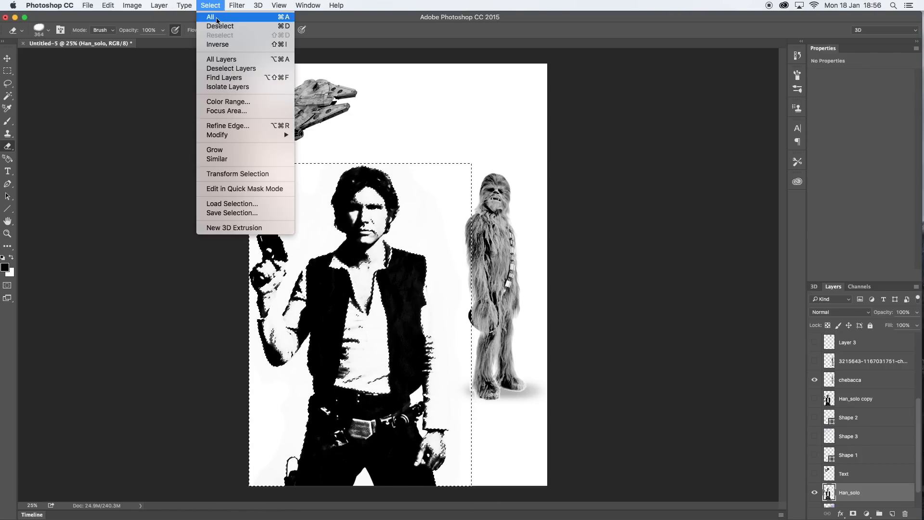
click(217, 25)
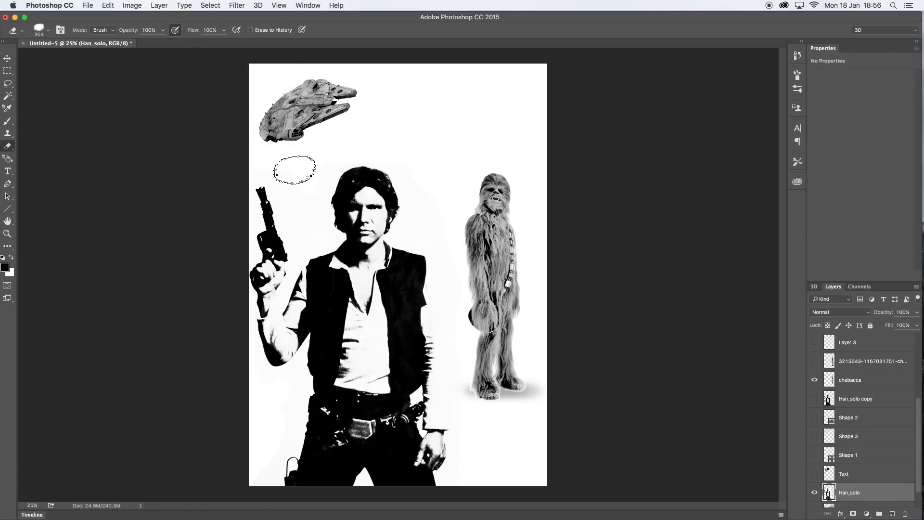
mouse_move(291, 183)
mouse_down()
mouse_move(284, 172)
mouse_move(307, 186)
mouse_move(320, 164)
mouse_up()
Show the space-stars background layer directly above Layer 6 so it colours both figures.
drag(920, 419, 920, 352)
click(815, 380)
click(814, 380)
click(814, 380)
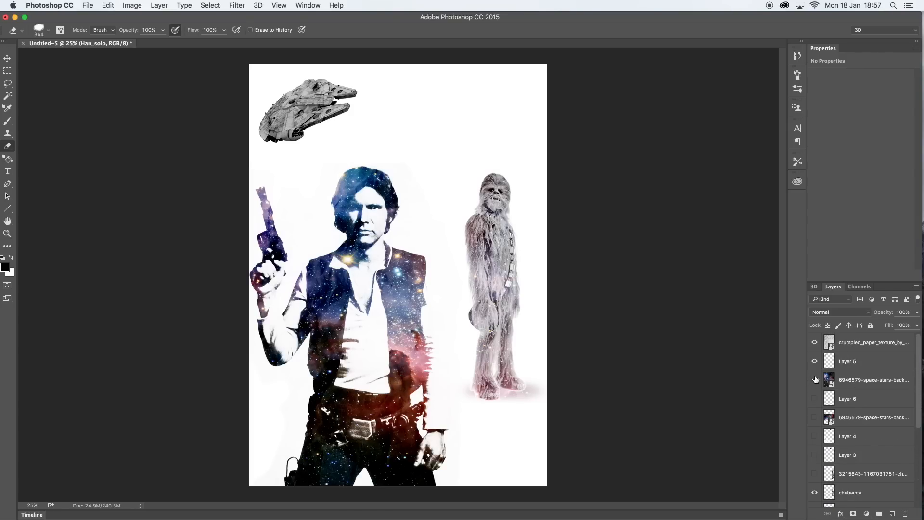
Hide the space-stars background layer above Layer 6 and show the blue stripes of Layer 2 behind Han Solo.
click(814, 380)
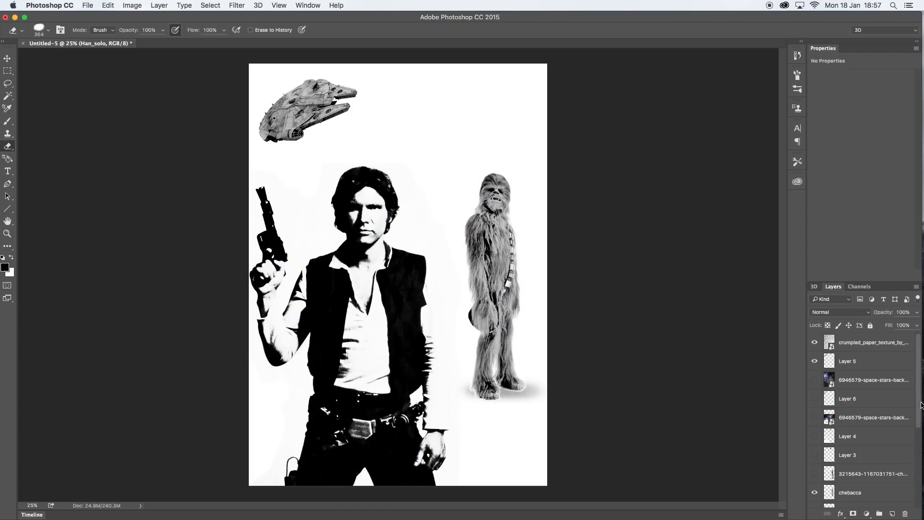
drag(919, 412, 919, 503)
click(814, 479)
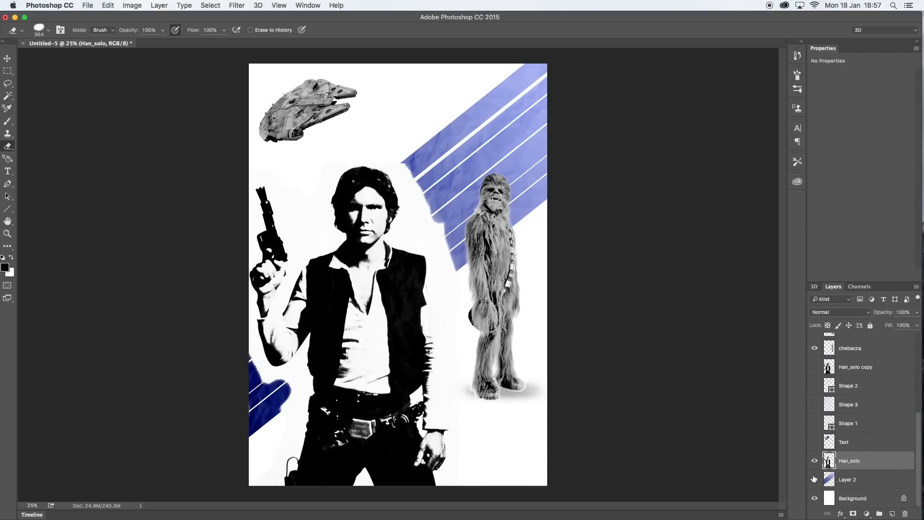
click(815, 479)
click(815, 479)
Try the Multiply blend mode on the Han_solo layer and restore Normal.
click(865, 314)
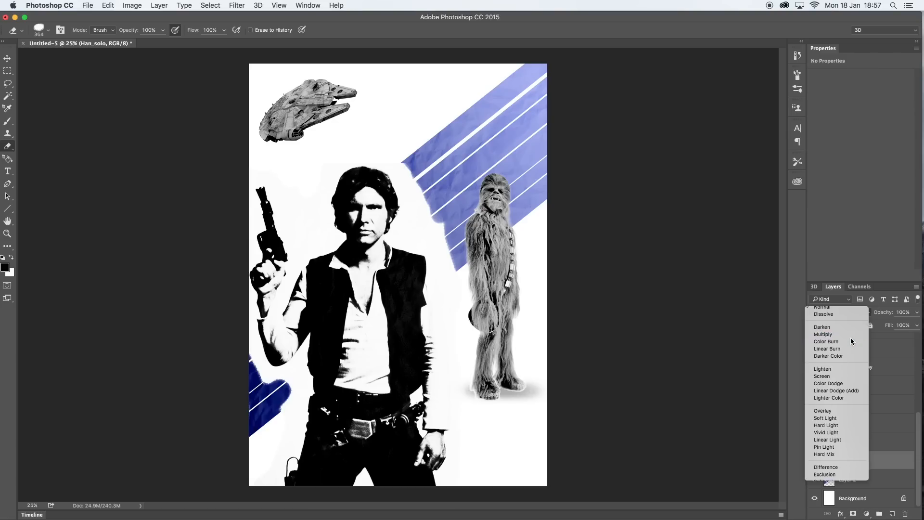
click(852, 336)
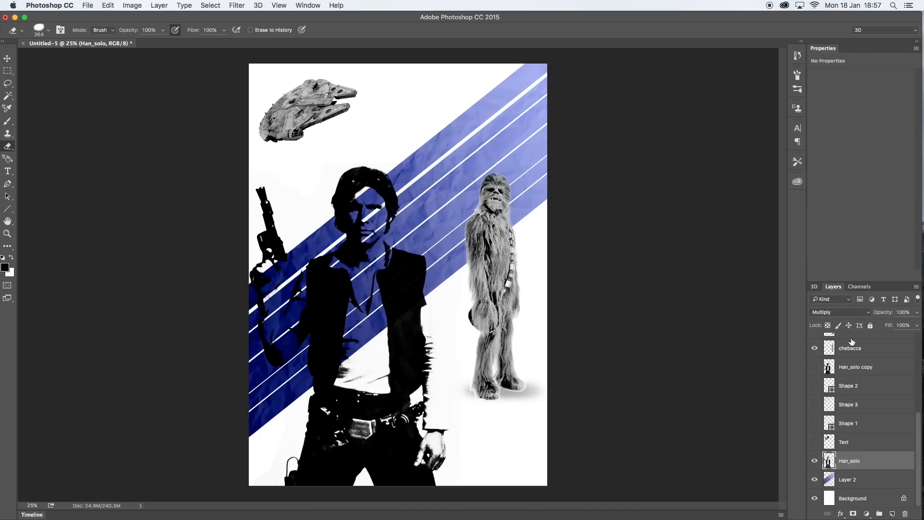
click(866, 314)
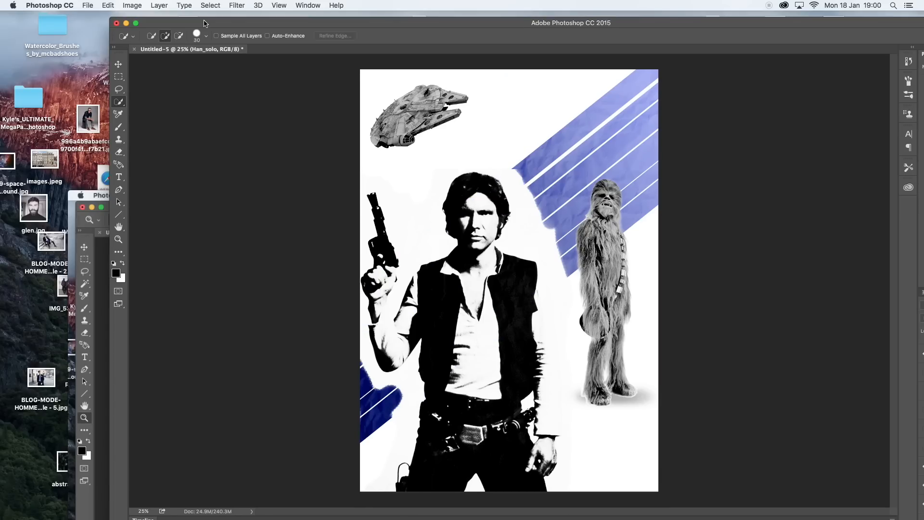
Select Han Solo on the Han_solo layer with the Quick Selection tool at size 30, including his gun, vest, trousers and both arms.
drag(207, 20, 102, 15)
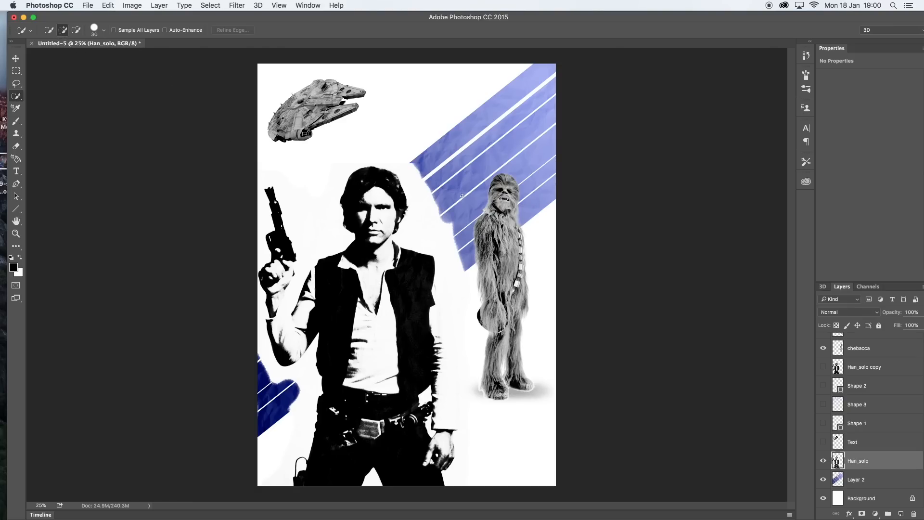
right_click(19, 98)
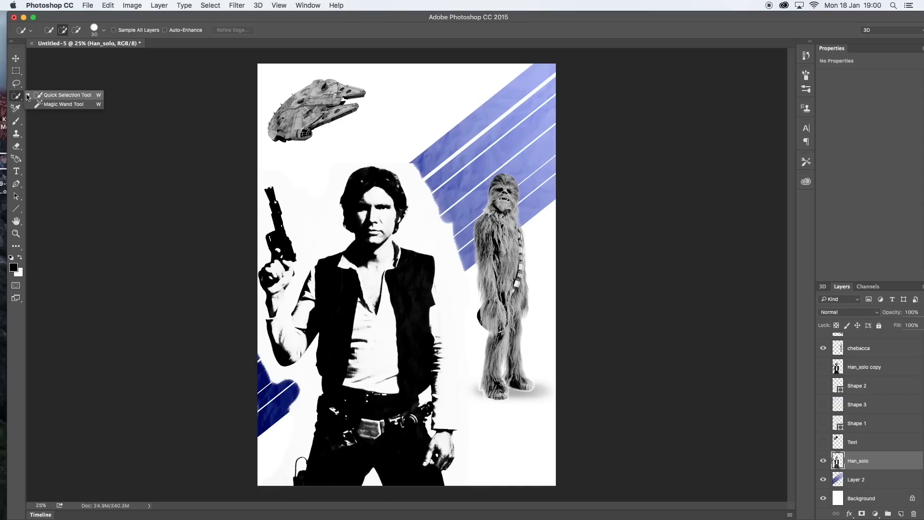
click(47, 96)
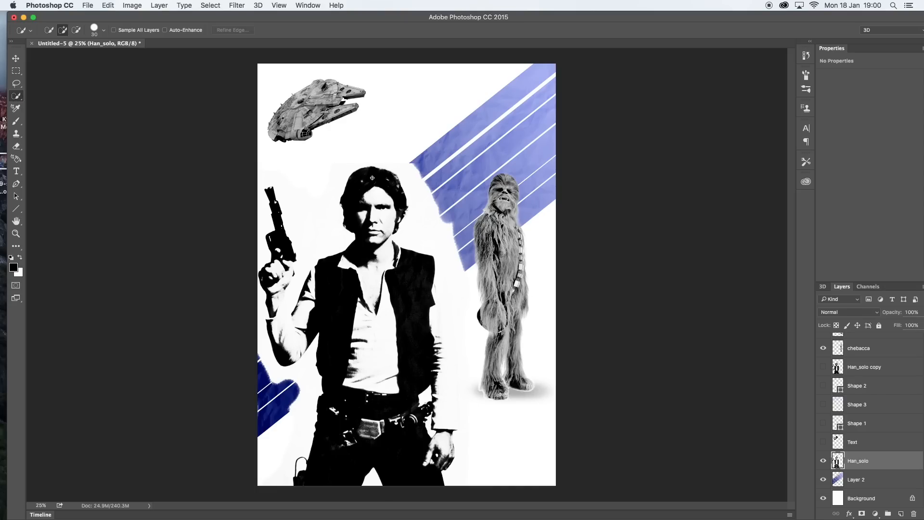
mouse_move(372, 178)
mouse_down()
mouse_move(377, 260)
mouse_move(420, 288)
mouse_move(416, 306)
mouse_move(369, 343)
mouse_move(330, 291)
mouse_move(309, 306)
mouse_move(319, 281)
mouse_move(295, 336)
mouse_move(284, 338)
mouse_move(280, 240)
mouse_up()
drag(280, 327, 284, 357)
drag(373, 357, 349, 434)
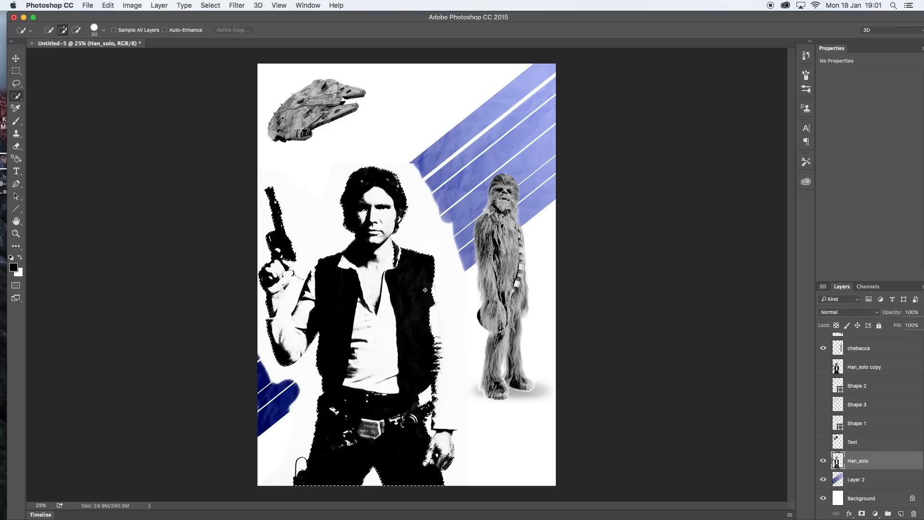
drag(433, 300, 447, 426)
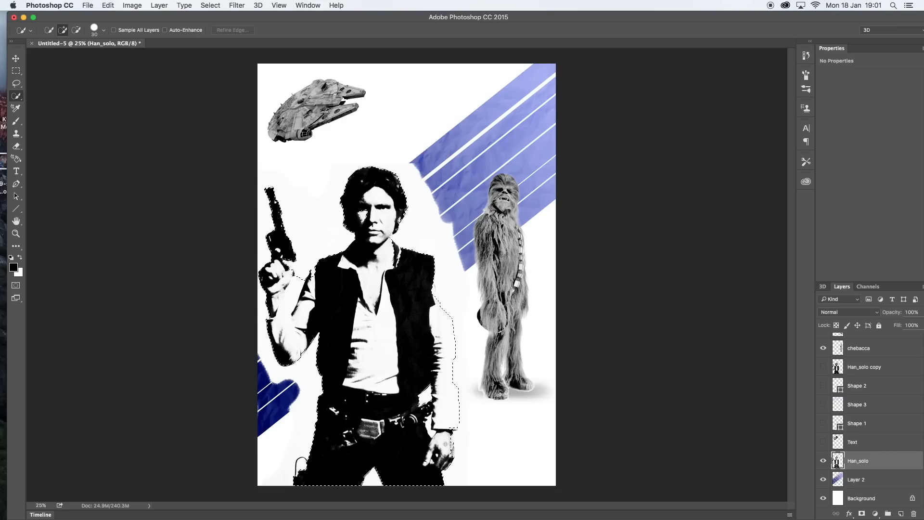
Trim the excess background beside Han Solo's lowered arm from the selection and invert the selection.
drag(449, 436, 432, 271)
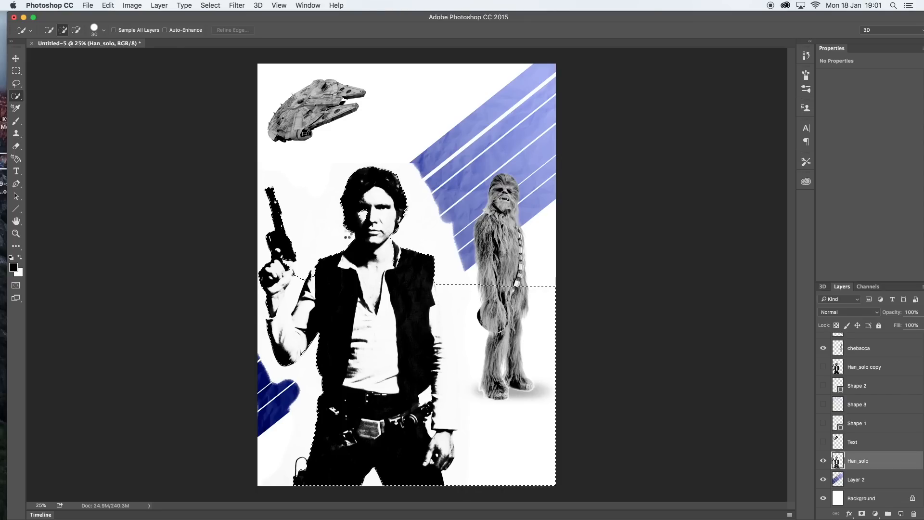
click(76, 30)
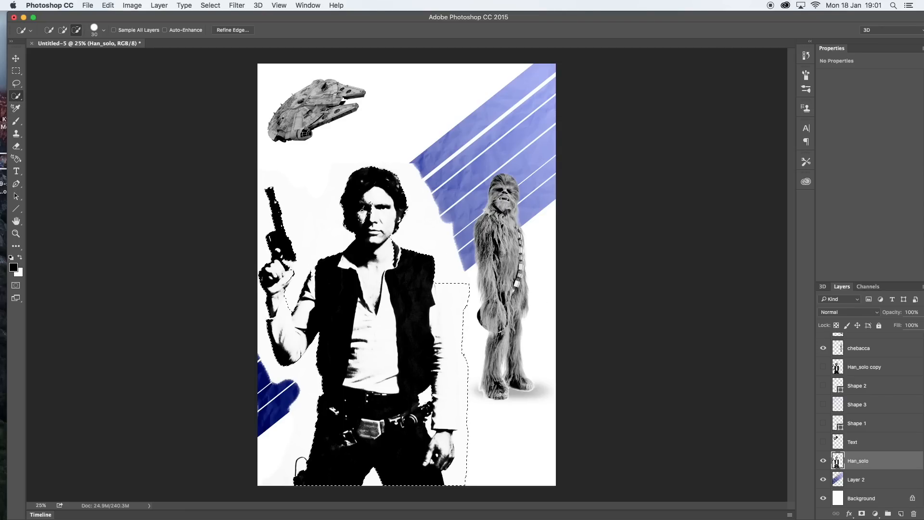
click(62, 30)
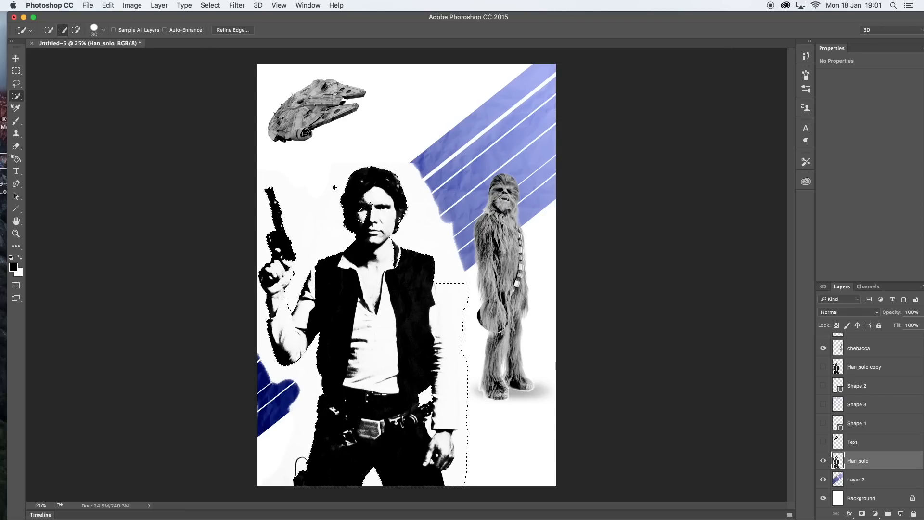
click(367, 214)
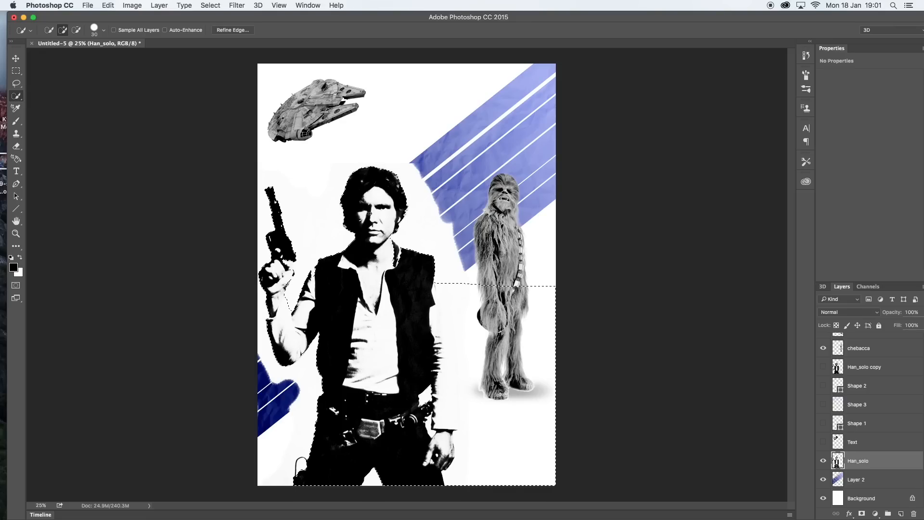
click(368, 213)
click(76, 30)
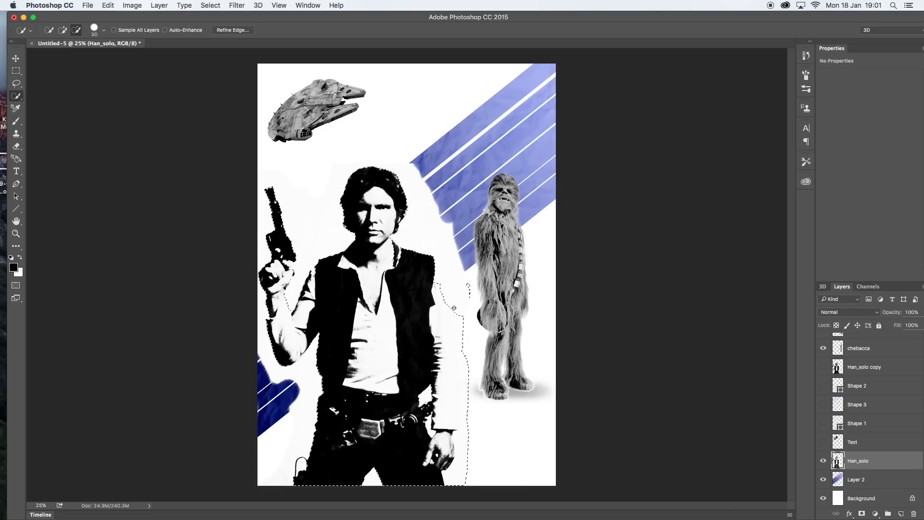
drag(460, 368, 466, 459)
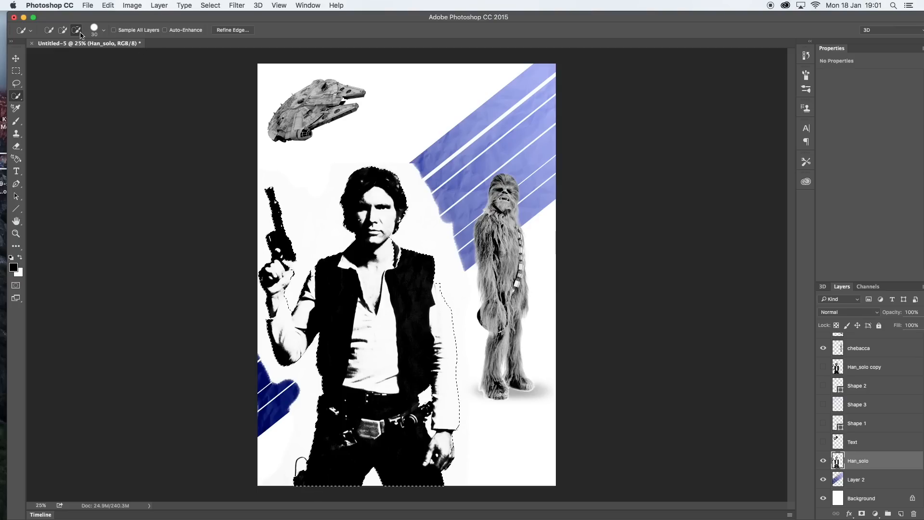
click(63, 31)
click(211, 4)
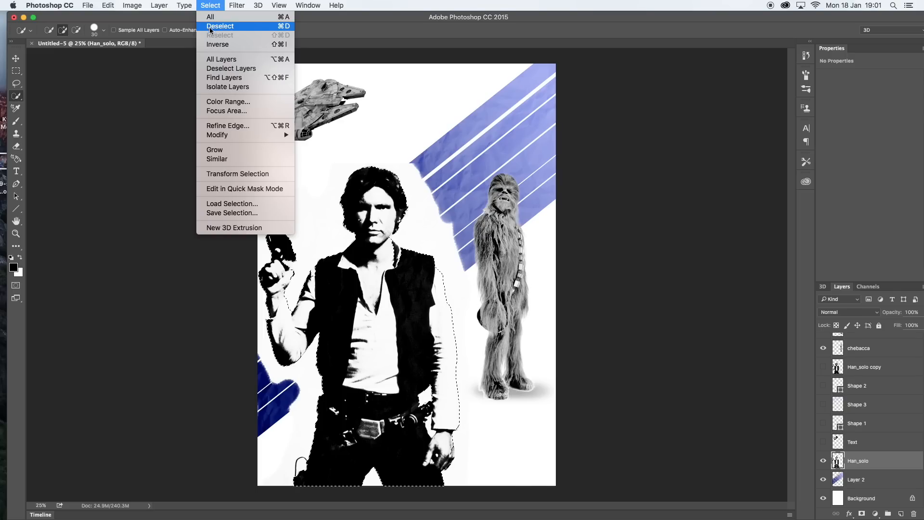
click(215, 44)
click(233, 30)
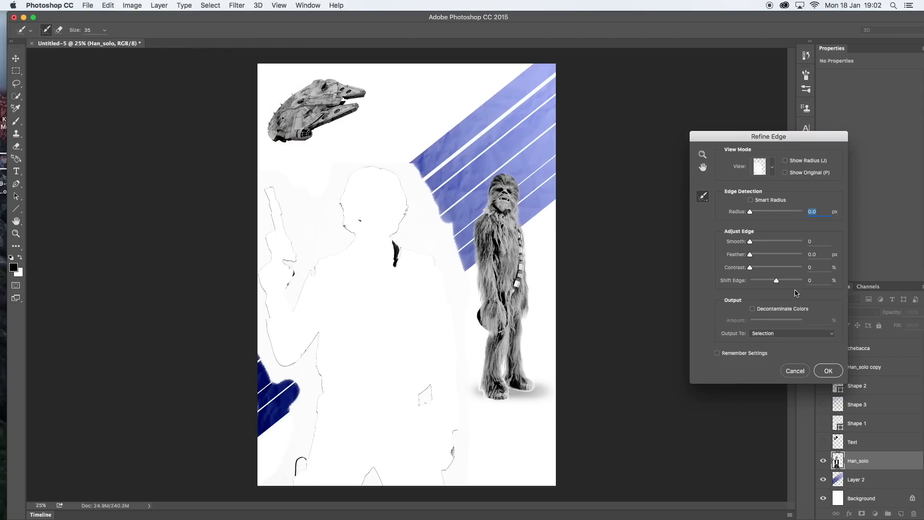
drag(750, 242, 753, 254)
click(795, 371)
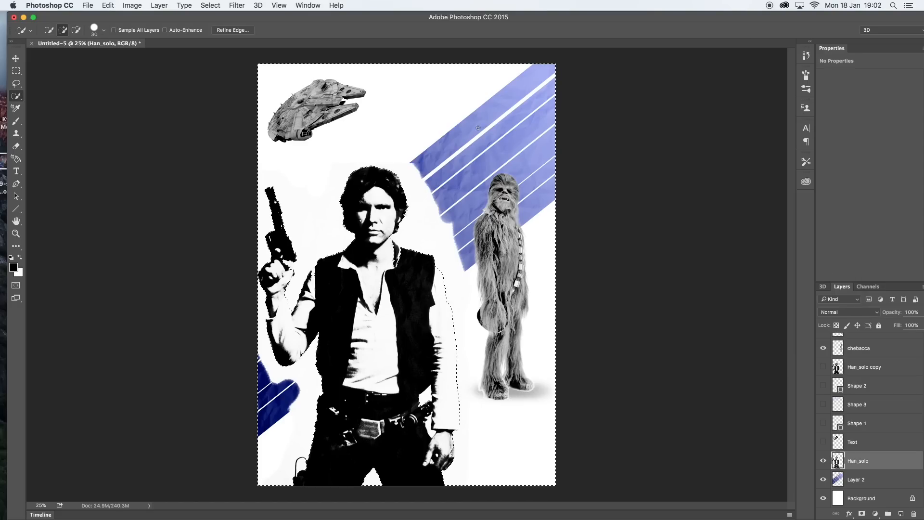
Apply Refine Edge to the inverted selection with slightly raised Smooth and Feather amounts.
click(230, 31)
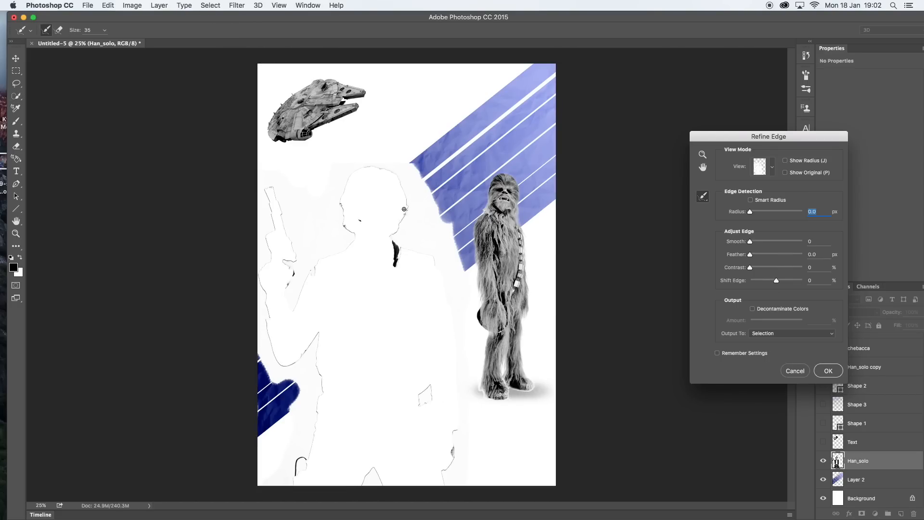
mouse_move(750, 241)
mouse_down()
mouse_move(757, 268)
mouse_move(756, 241)
mouse_up()
drag(756, 255, 757, 255)
click(833, 372)
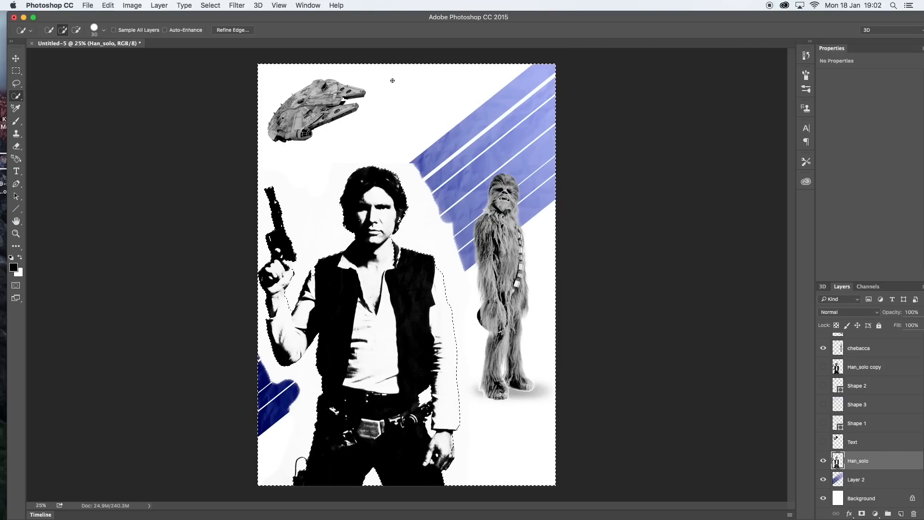
Clear the selected background around Han Solo from the Han_solo layer and deselect.
click(108, 5)
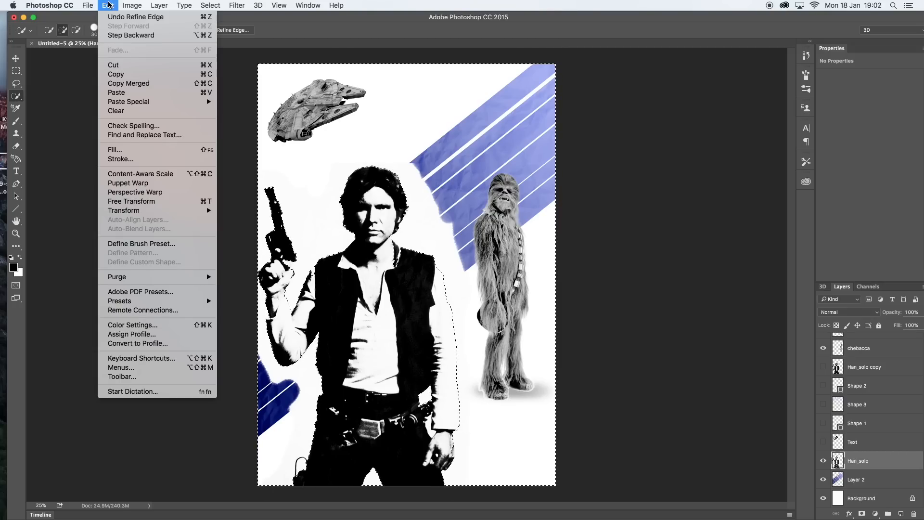
click(109, 6)
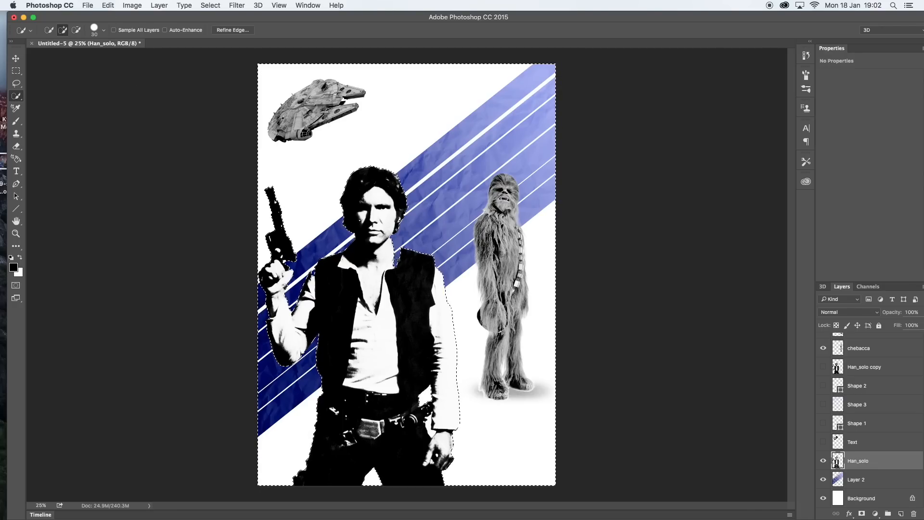
click(211, 5)
click(210, 27)
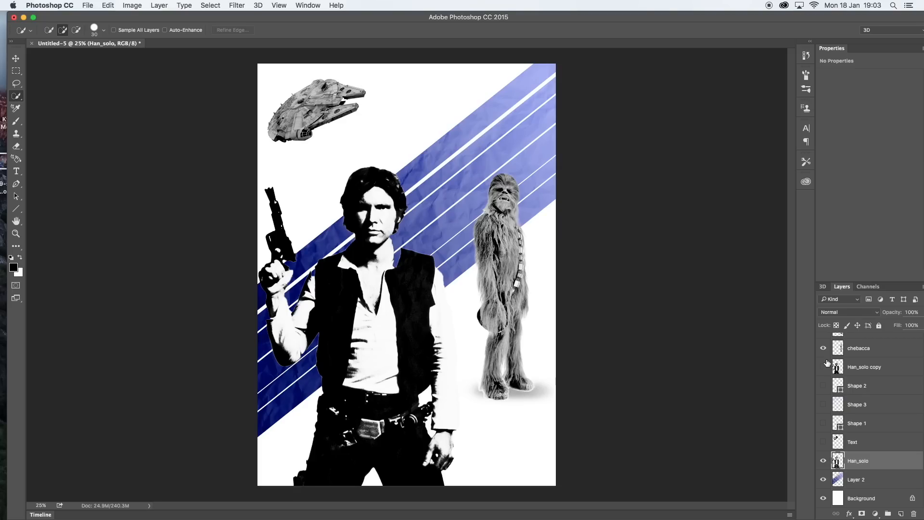
Compare Han Solo's cutout with and without the Layer 2 stripes and leave Layer 2 hidden.
click(824, 480)
click(824, 480)
click(824, 480)
click(823, 479)
click(823, 480)
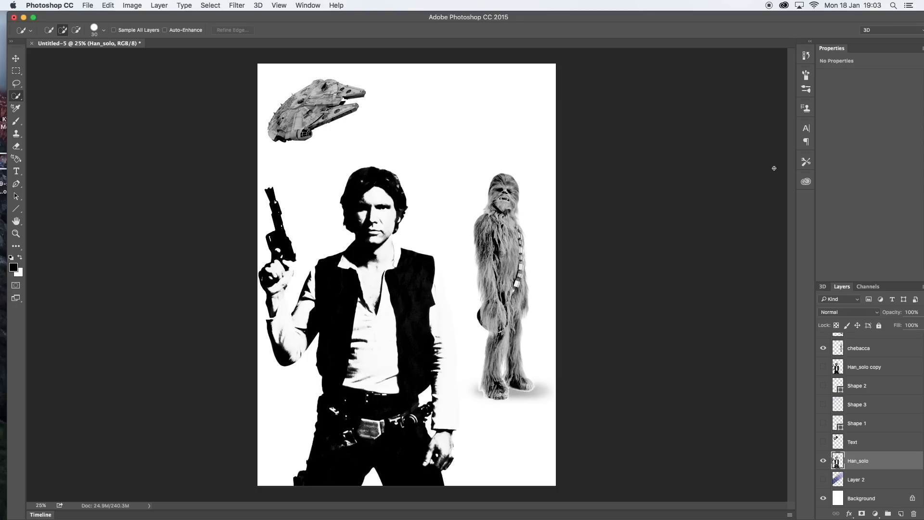
Create a new layer directly above Han_solo and name it Lines.
drag(611, 14, 586, 15)
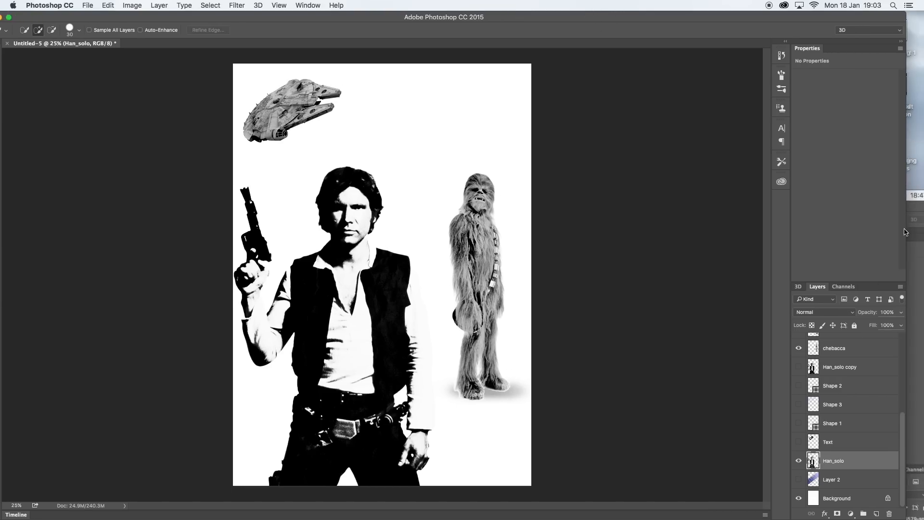
click(900, 288)
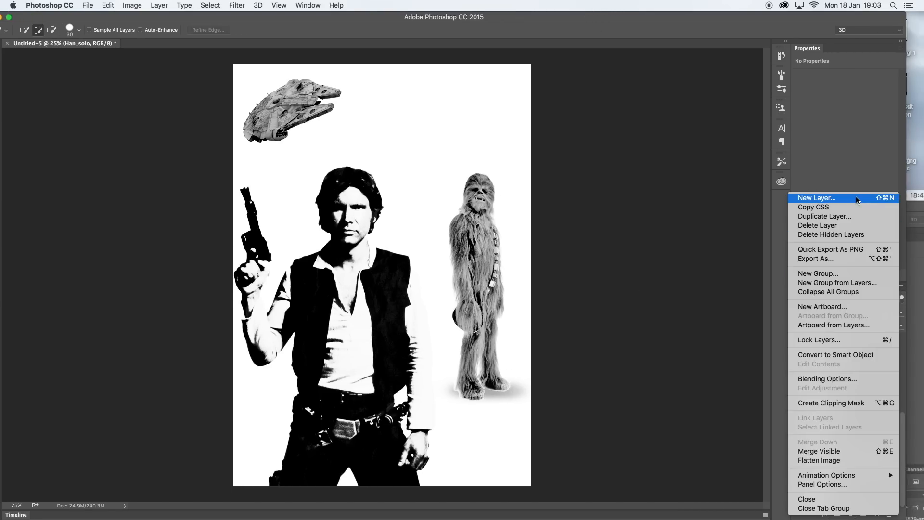
click(802, 199)
click(637, 62)
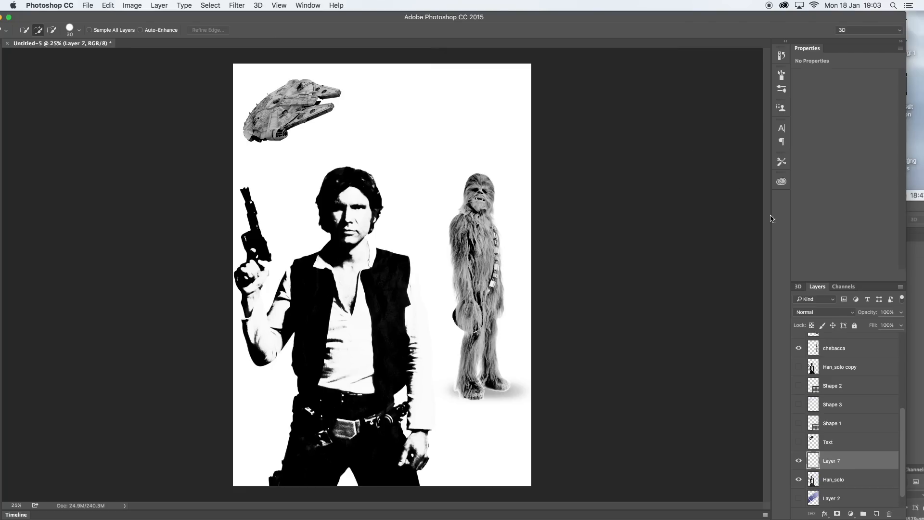
double_click(836, 461)
text(Lines)
key(Return)
drag(324, 18, 347, 19)
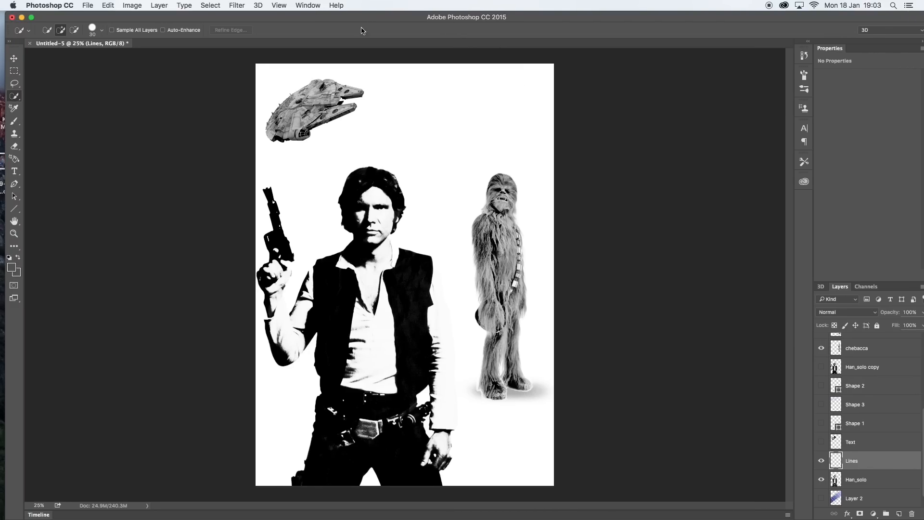
Marquee-select a tall vertical strip through Han Solo's left side and add a narrower strip beside it, about 24.5 cm tall, leaving a thin gap.
click(15, 71)
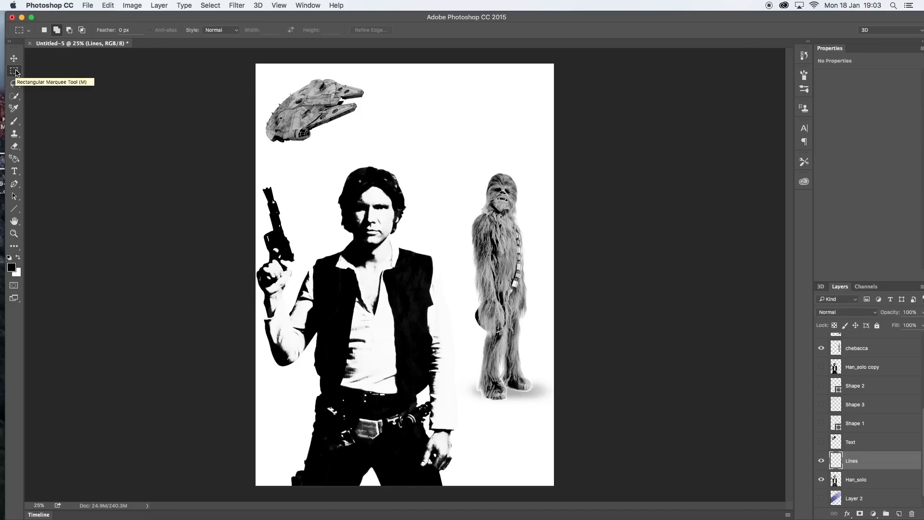
drag(320, 132, 340, 480)
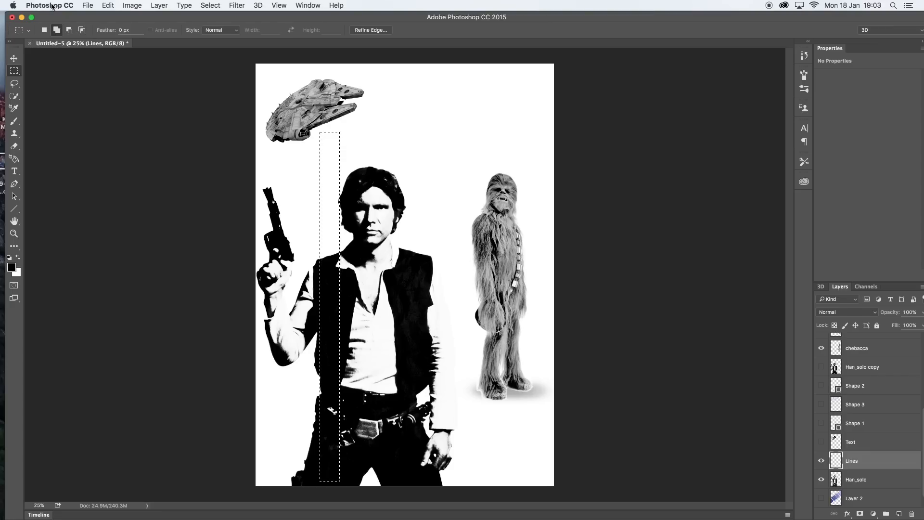
click(48, 34)
click(57, 30)
drag(372, 367, 355, 478)
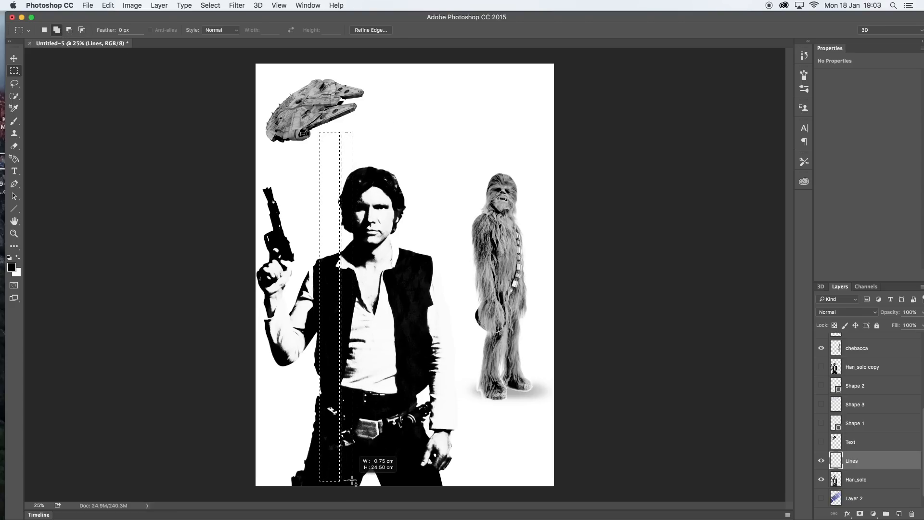
drag(349, 483, 350, 483)
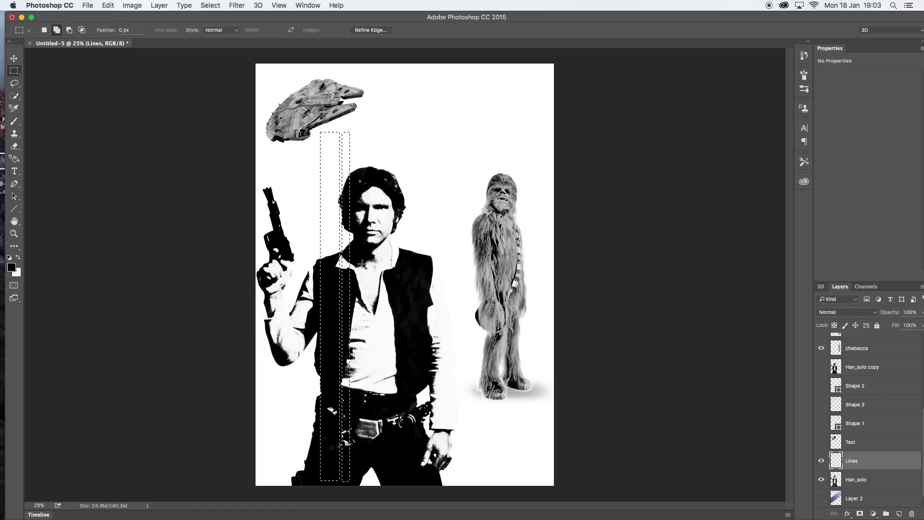
Add five more vertical strips of varying widths, about 24.5 cm tall, to the selection across Han Solo, separated by thin gaps.
drag(353, 132, 378, 485)
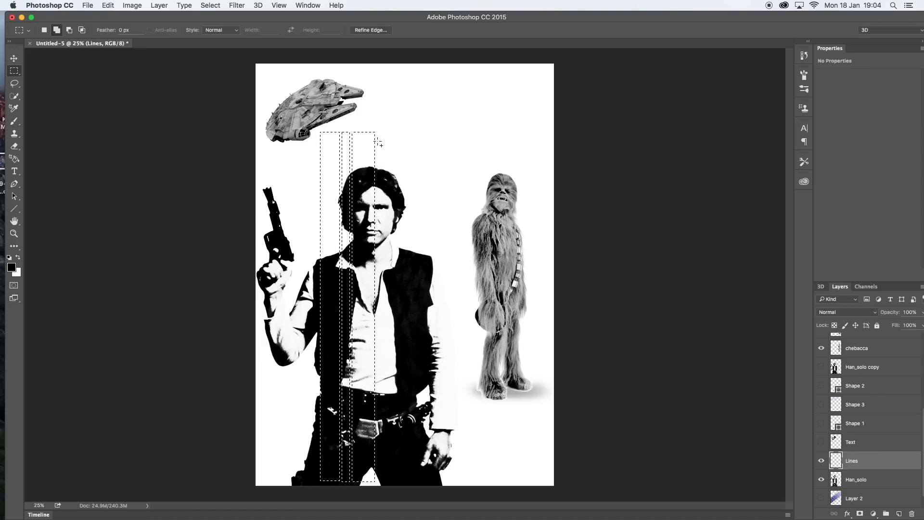
drag(376, 133, 391, 480)
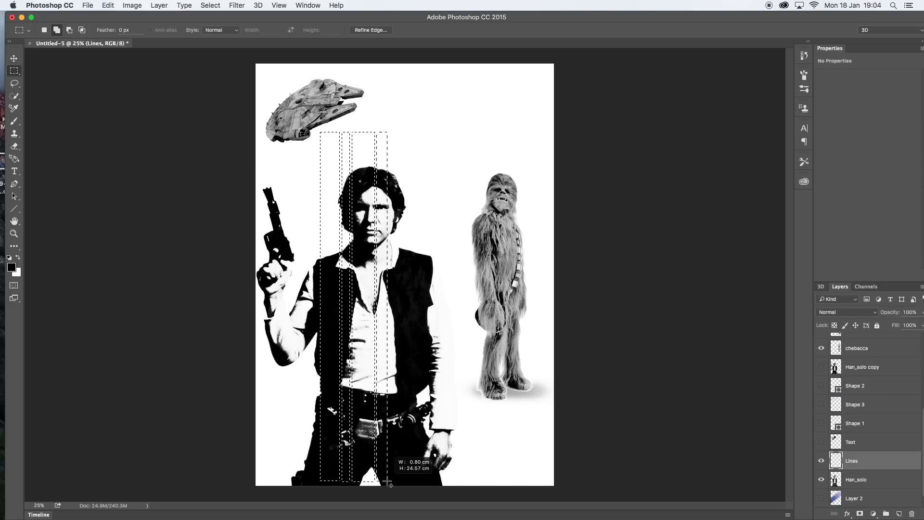
drag(389, 133, 410, 475)
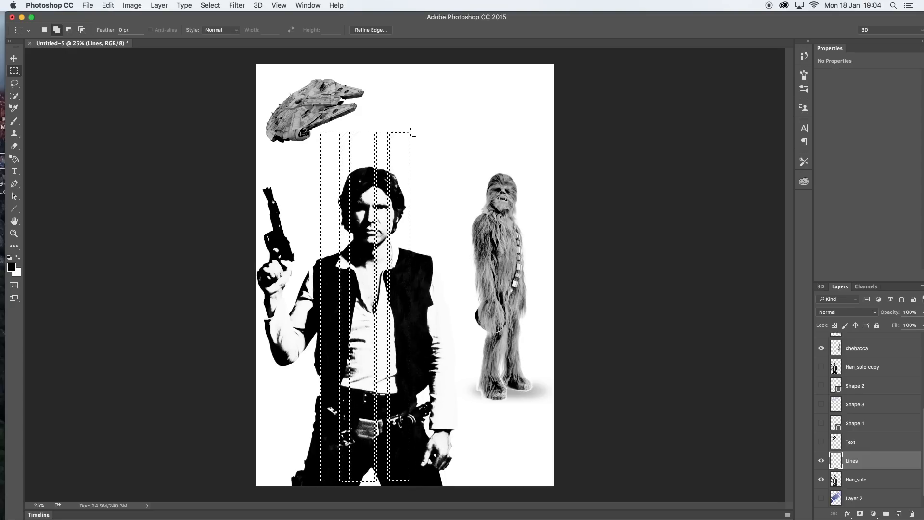
drag(412, 134, 436, 476)
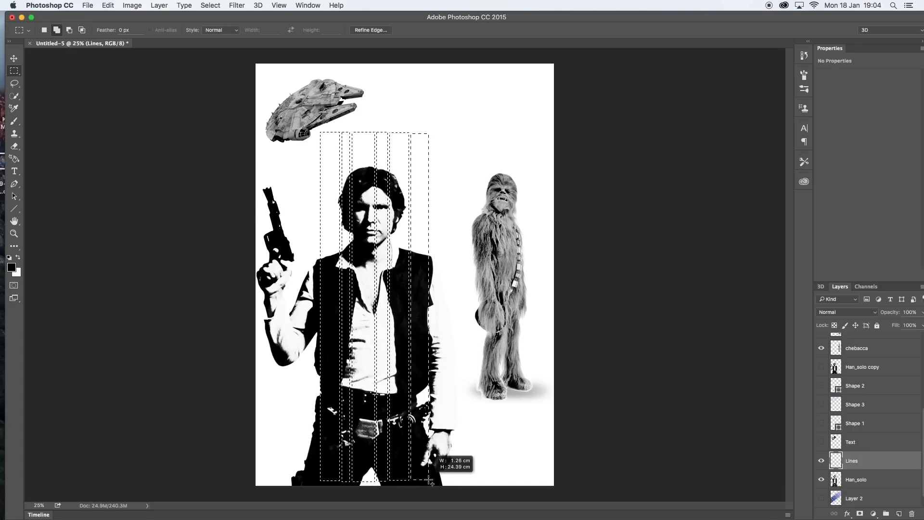
drag(428, 480, 429, 480)
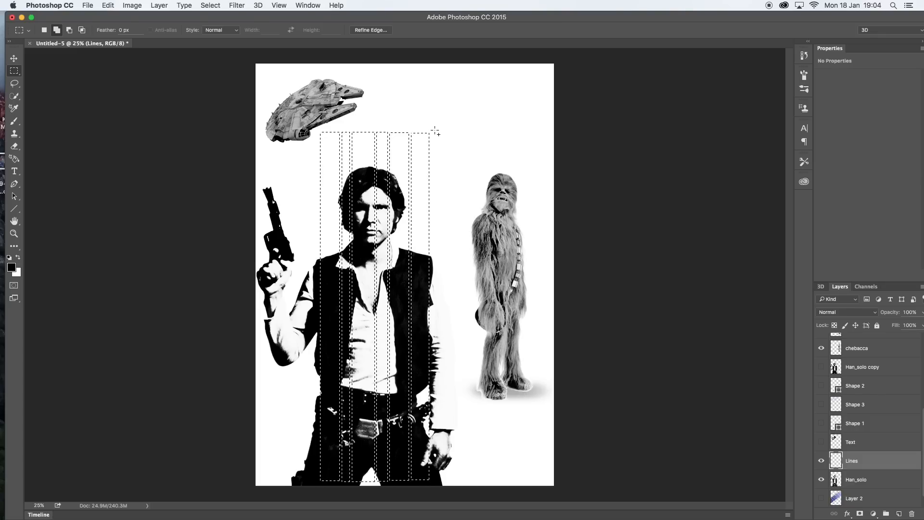
drag(431, 133, 441, 487)
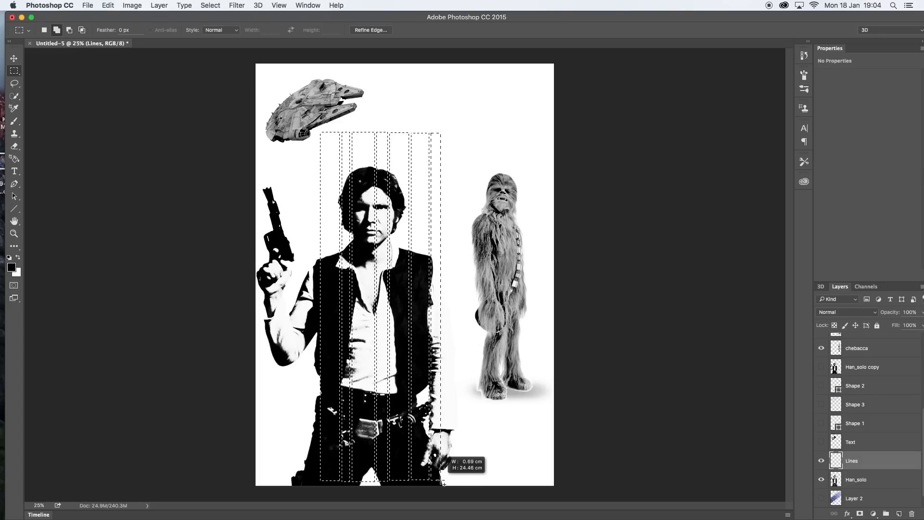
drag(443, 482, 442, 482)
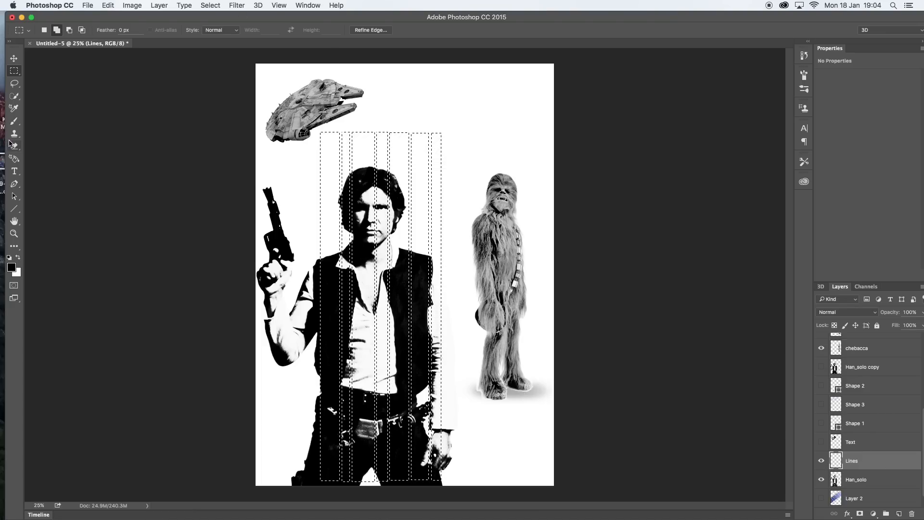
Start filling the selected vertical strips on the Lines layer.
click(15, 161)
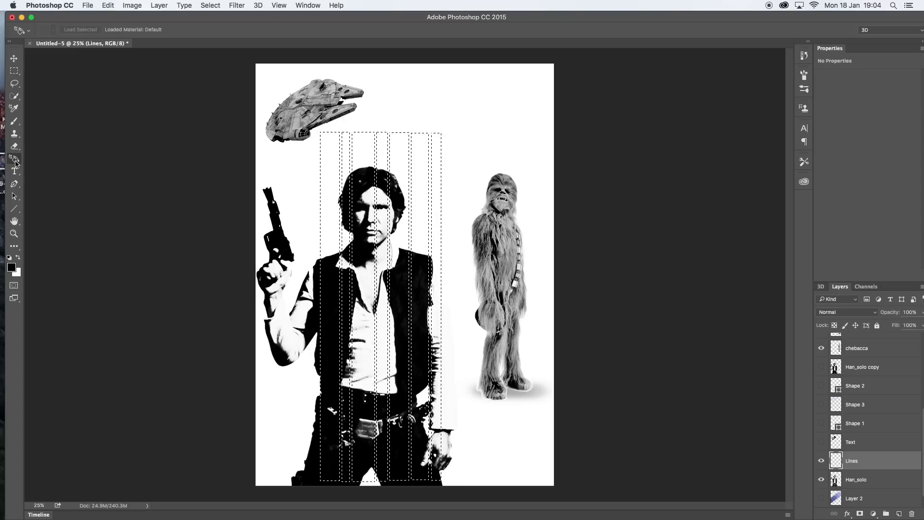